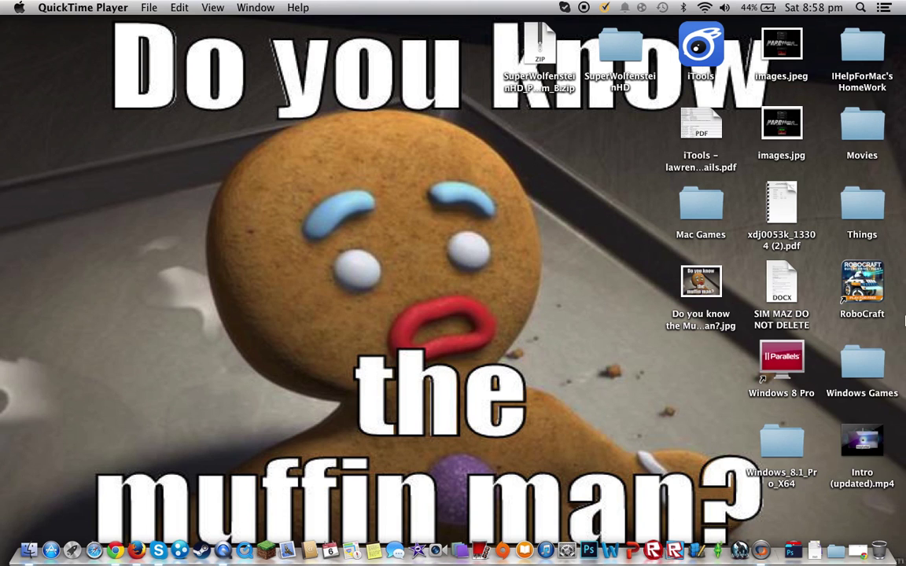
Step: Switch to Chrome, return to the Super Wolfenstein HD game page on Game Jolt and show its Windows downloads
mouse_move(815, 509)
mouse_down()
mouse_move(594, 8)
mouse_move(148, 6)
mouse_move(4, 49)
mouse_move(8, 31)
mouse_move(441, 240)
mouse_move(378, 446)
mouse_move(270, 427)
mouse_move(228, 377)
mouse_move(49, 430)
mouse_move(810, 500)
mouse_move(816, 509)
mouse_up()
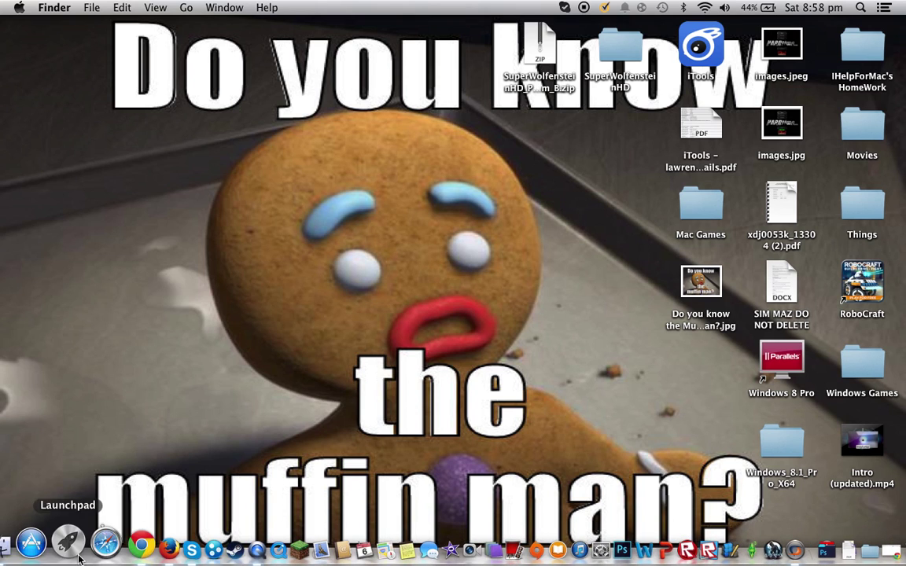
click(117, 548)
click(116, 543)
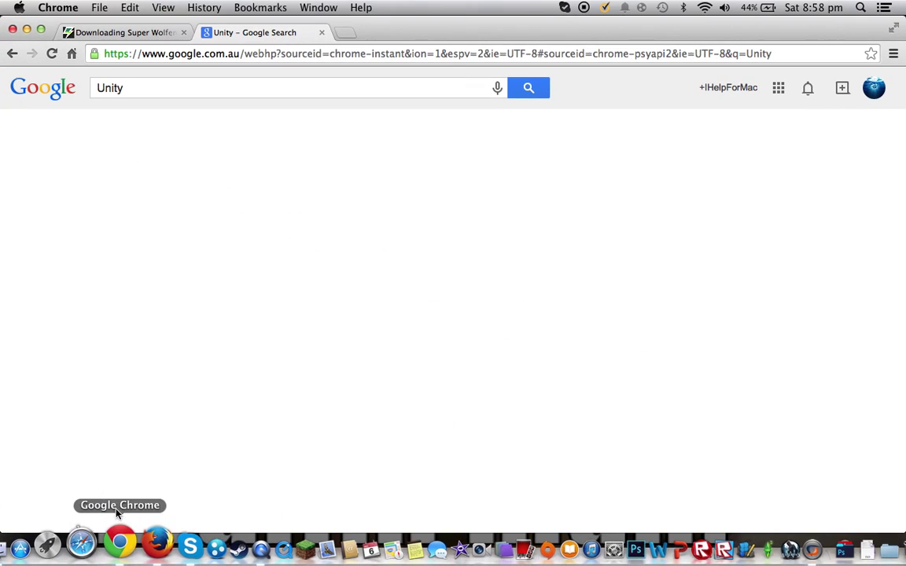
click(85, 33)
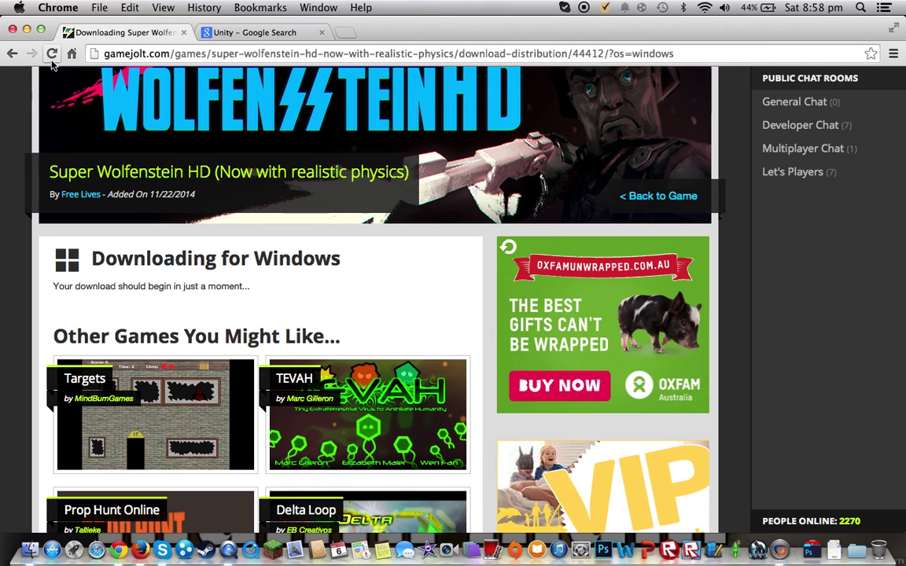
click(6, 53)
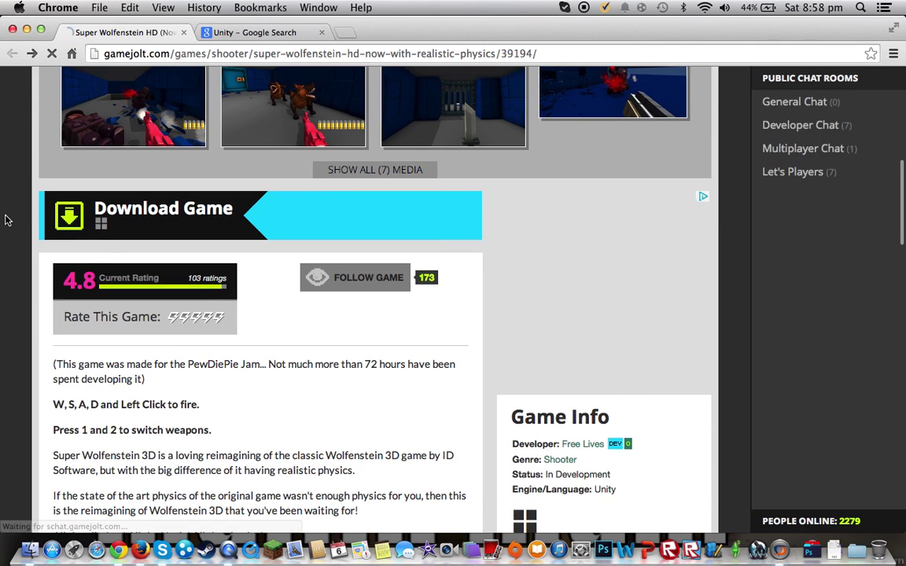
scroll(5, 219, up, 3)
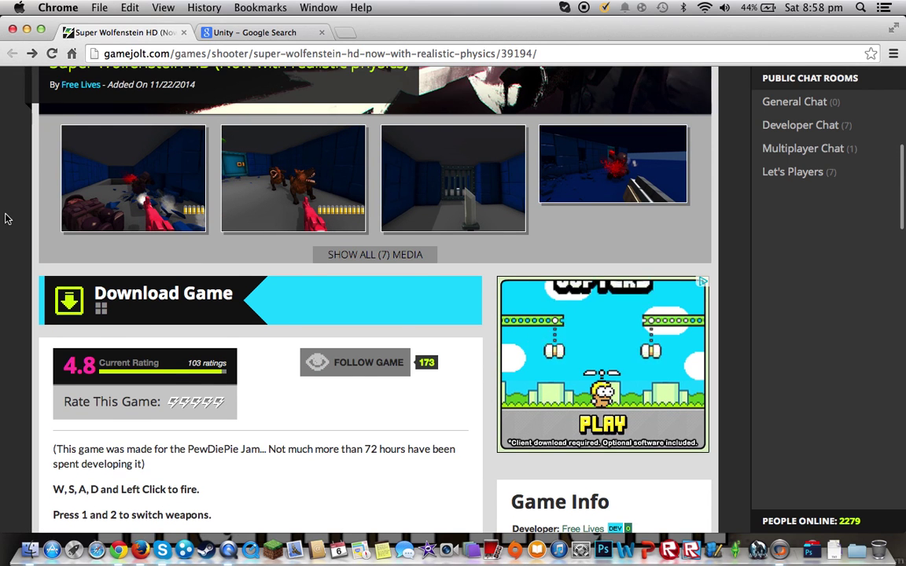
click(118, 293)
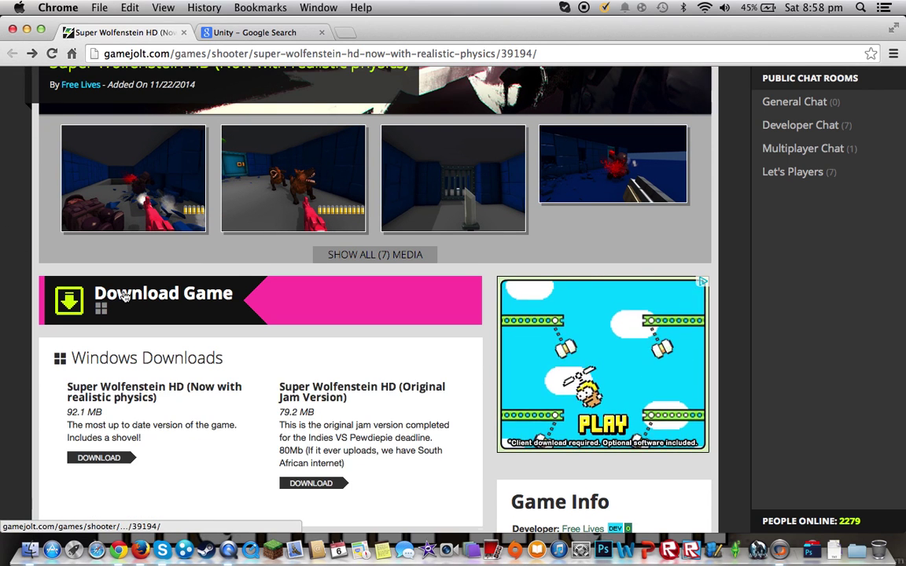
scroll(86, 322, down, 3)
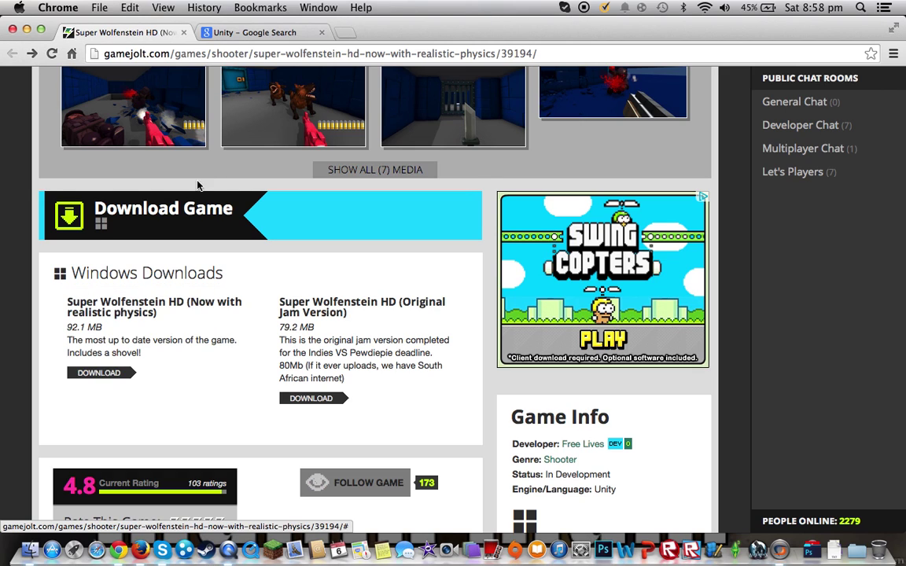
Step: Search Google for Unity and view the Unity 4.6 download page on unity3d.com
click(260, 32)
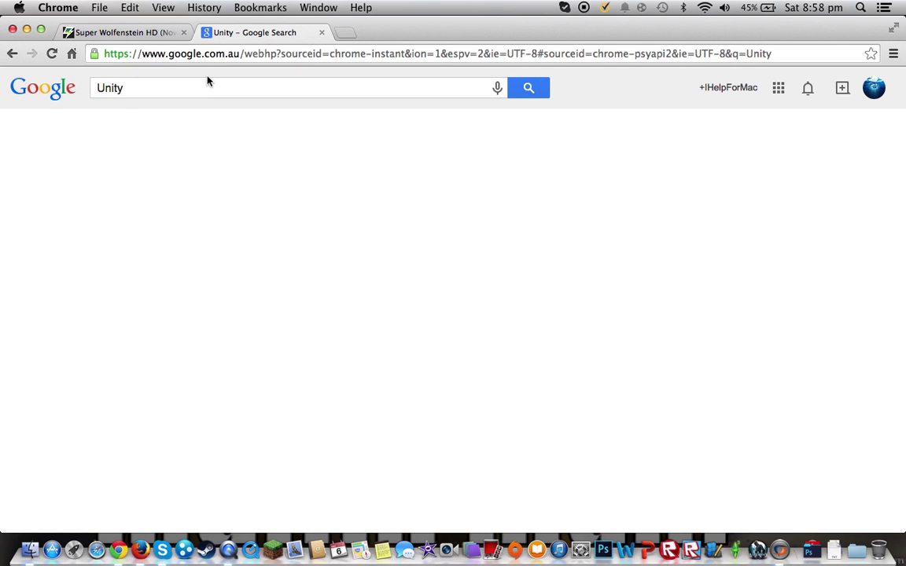
click(528, 90)
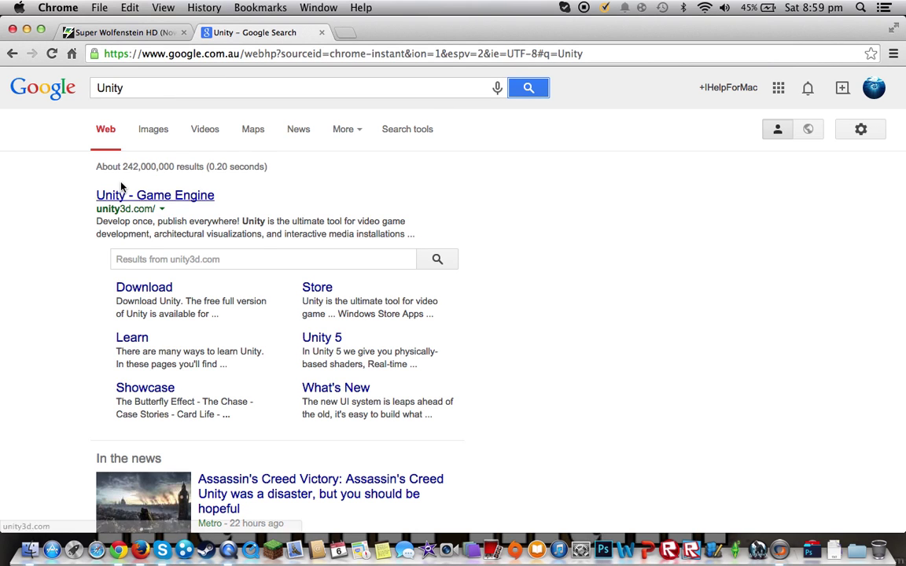
click(146, 290)
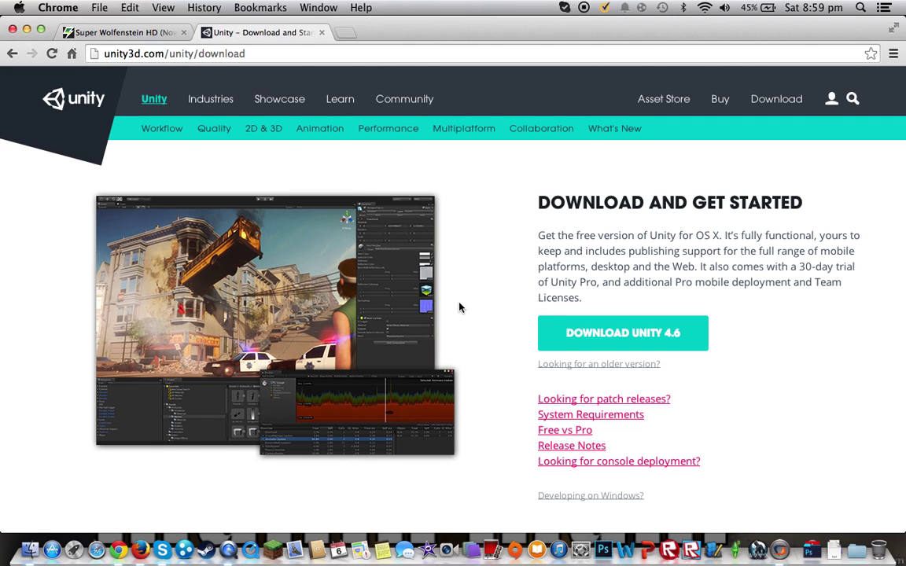
scroll(464, 307, down, 2)
scroll(471, 307, up, 2)
scroll(559, 329, down, 1)
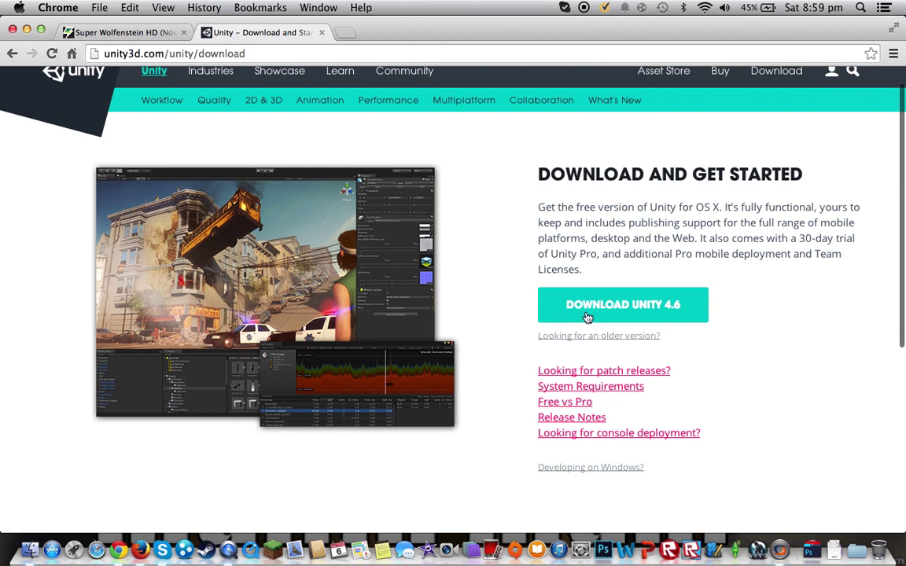
Step: Close the Unity download page and the Super Wolfenstein HD game page, returning to the desktop
click(321, 33)
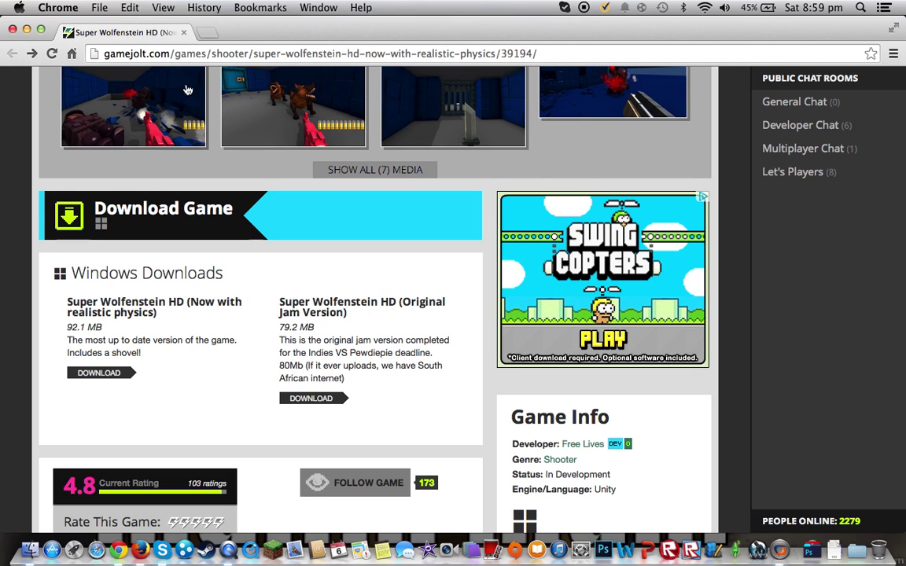
scroll(163, 105, up, 3)
scroll(163, 104, up, 4)
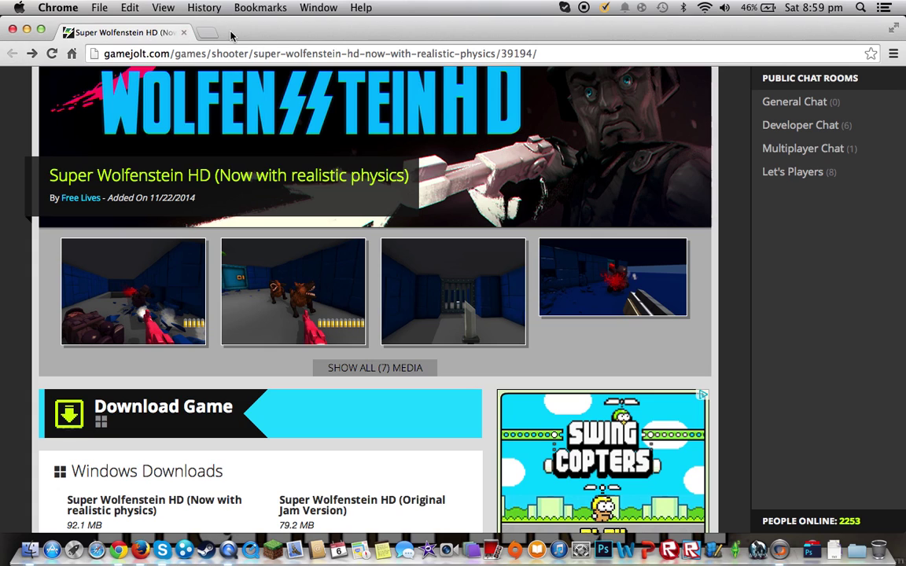
click(184, 33)
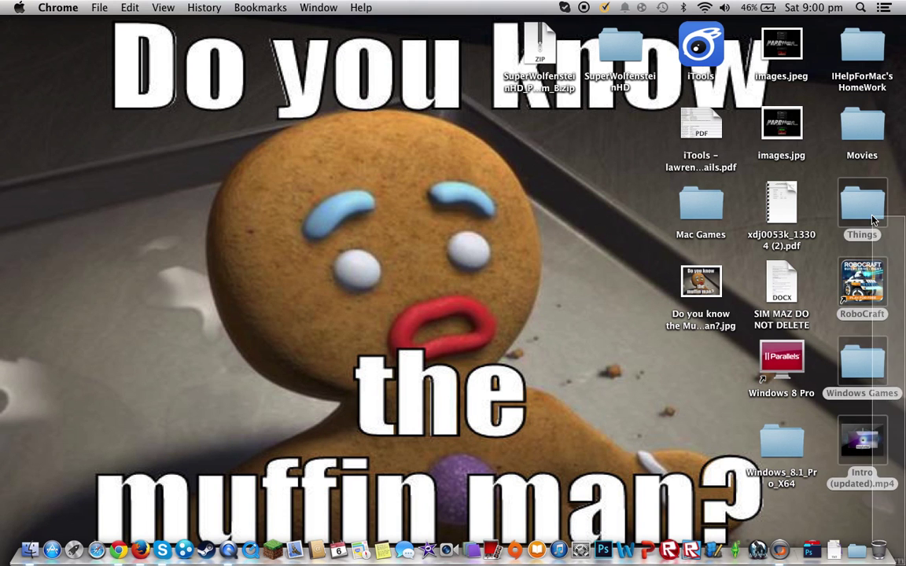
click(473, 447)
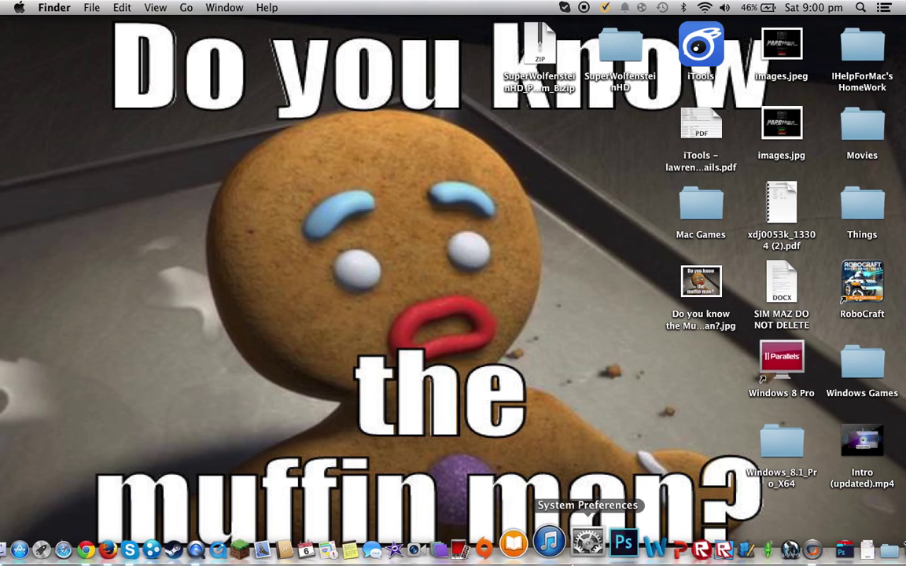
Step: Open codeweavers.com in Chrome and look over the CrossOver 14 Mac home page
click(120, 545)
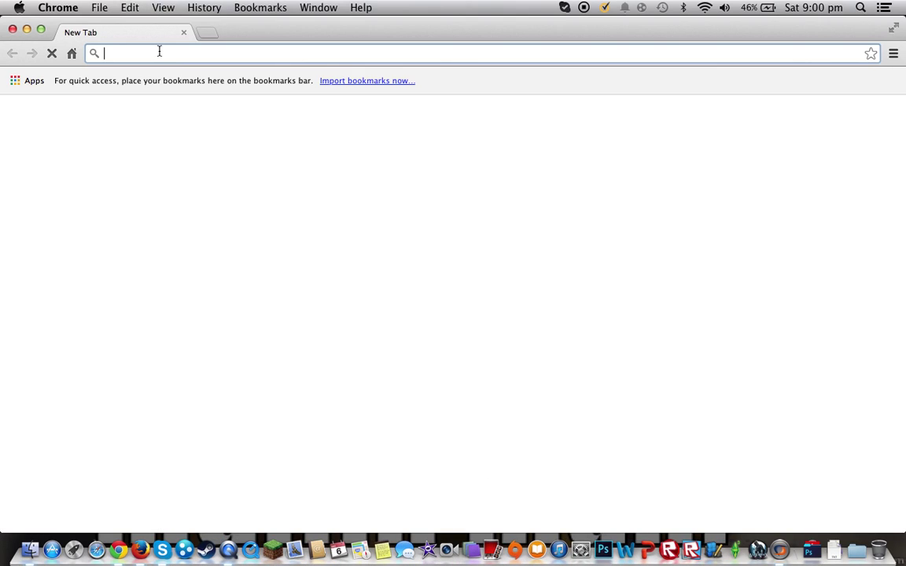
text(Code)
key(Return)
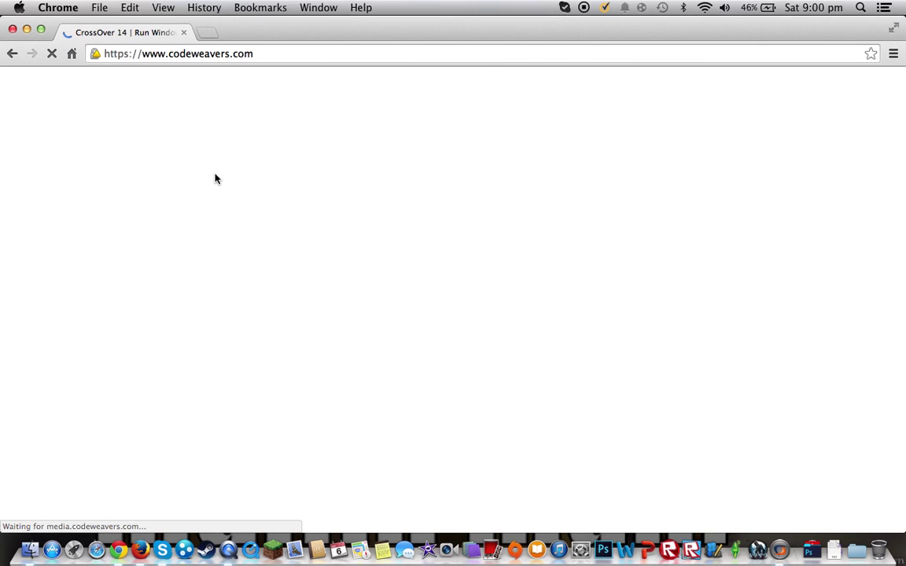
scroll(19, 212, down, 1)
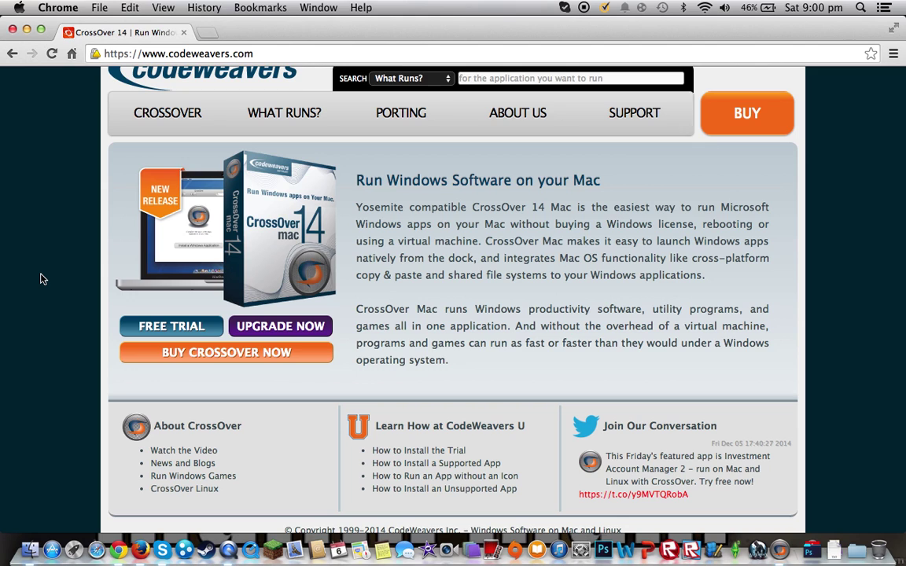
scroll(43, 280, down, 2)
scroll(44, 279, up, 2)
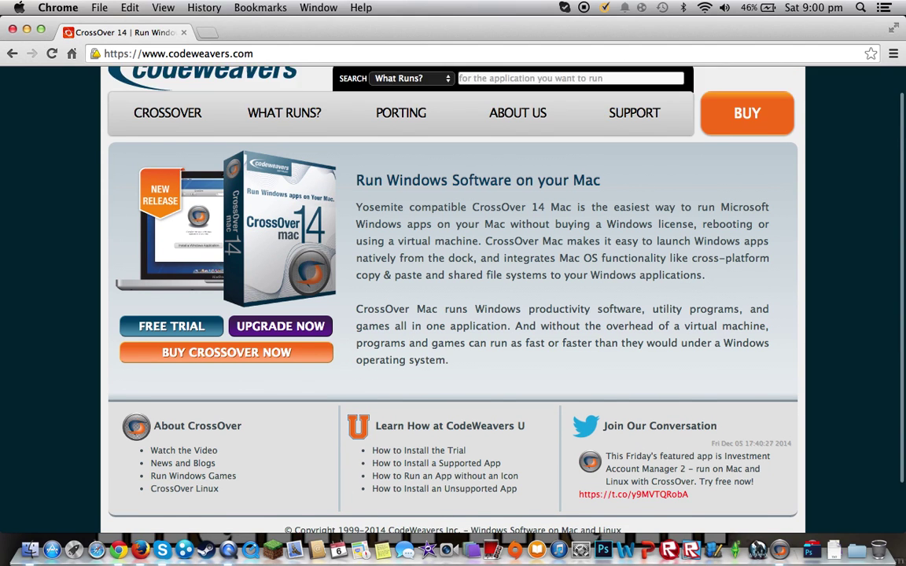
scroll(43, 279, down, 2)
scroll(165, 266, up, 2)
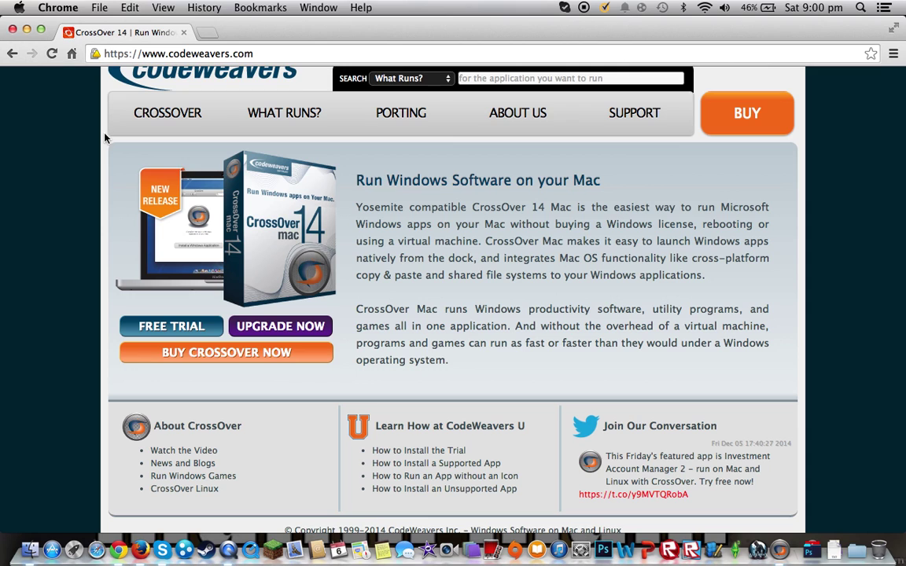
Step: View the name and email fields of the CrossOver Mac free trial download form, and close the page
click(176, 333)
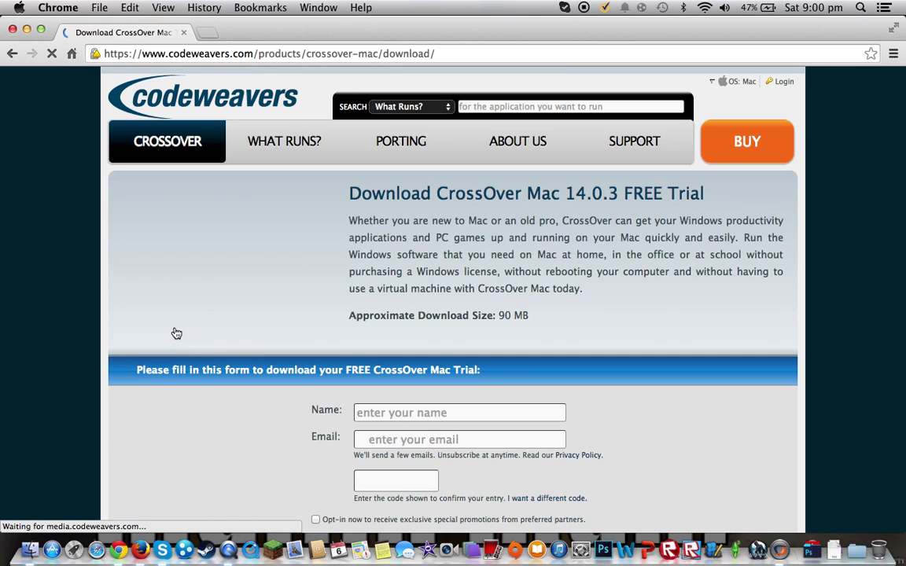
scroll(450, 407, down, 2)
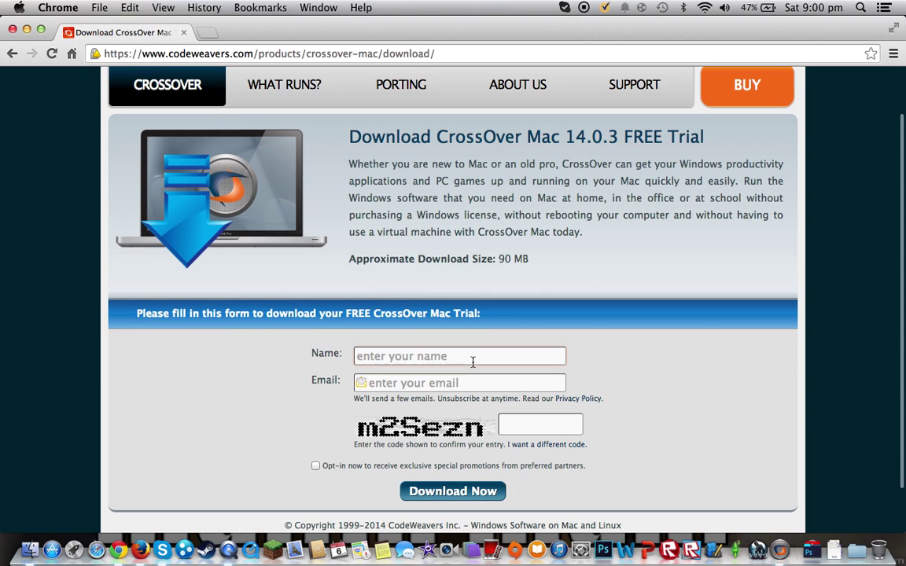
click(462, 384)
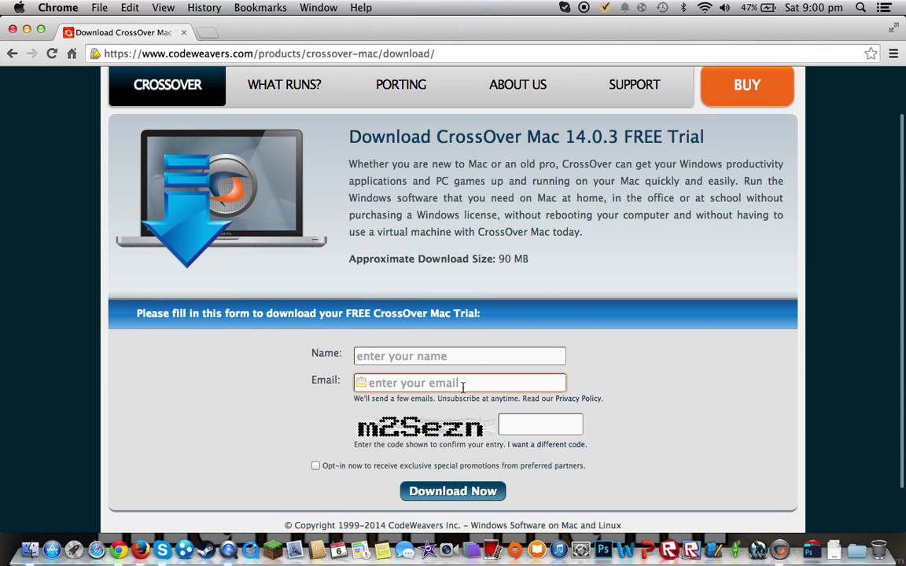
key(shift+Tab)
click(445, 385)
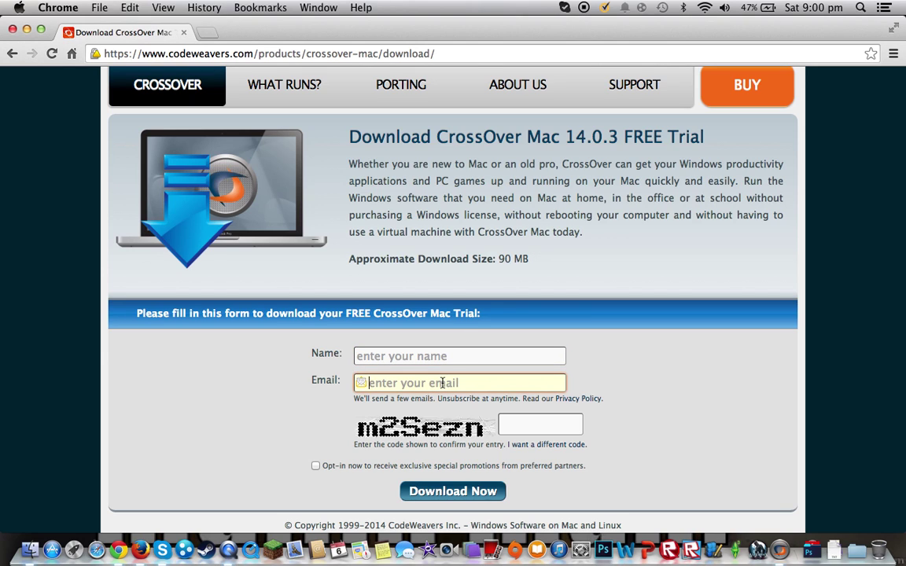
click(184, 33)
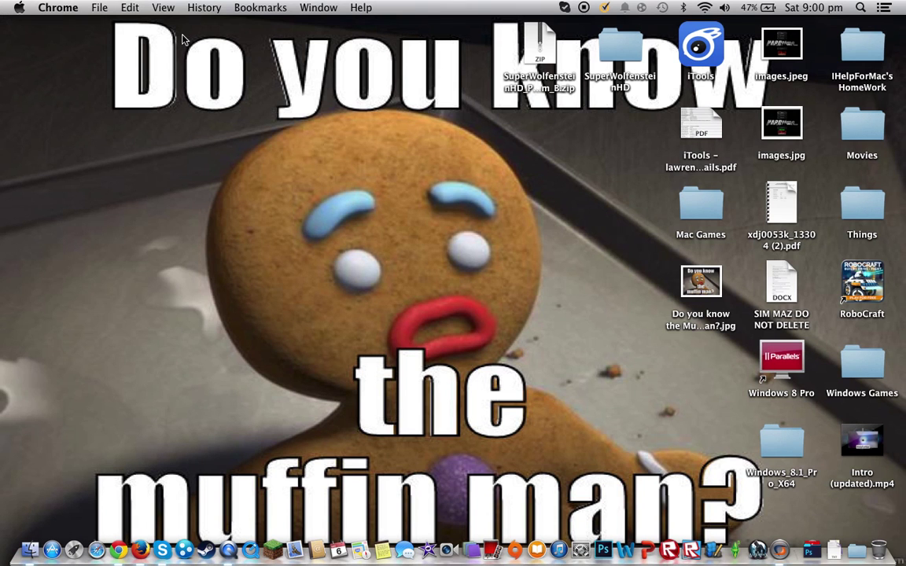
Step: Switch to CrossOver and open its bottle manager
click(780, 550)
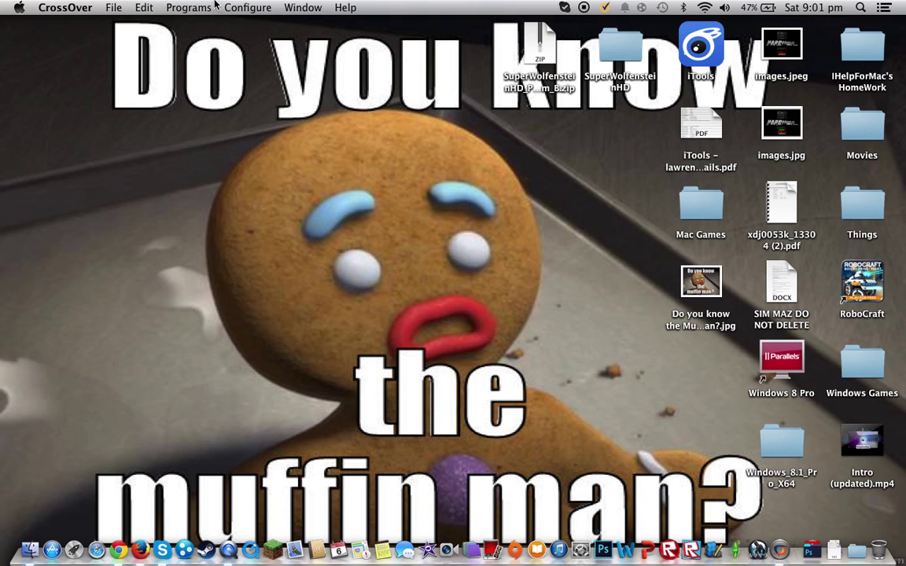
click(243, 9)
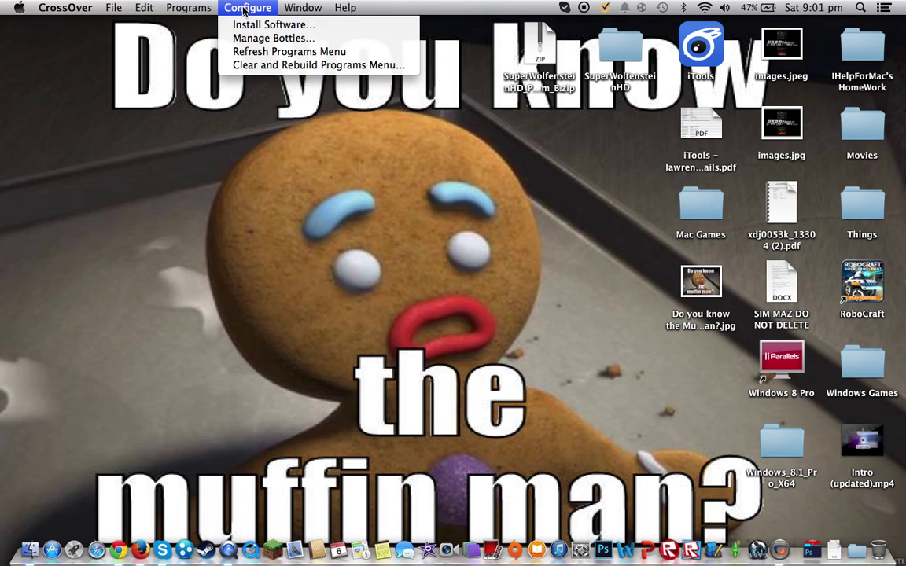
mouse_move(114, 8)
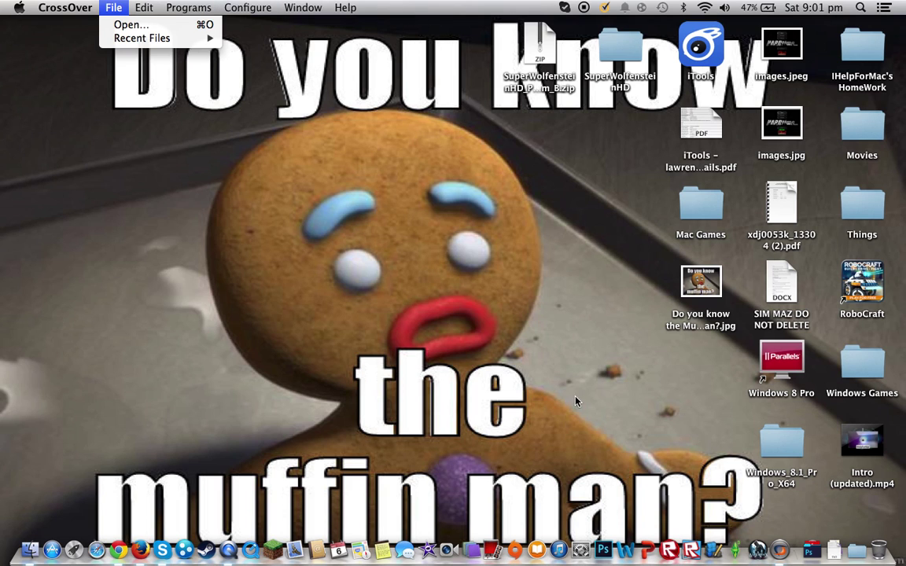
click(560, 377)
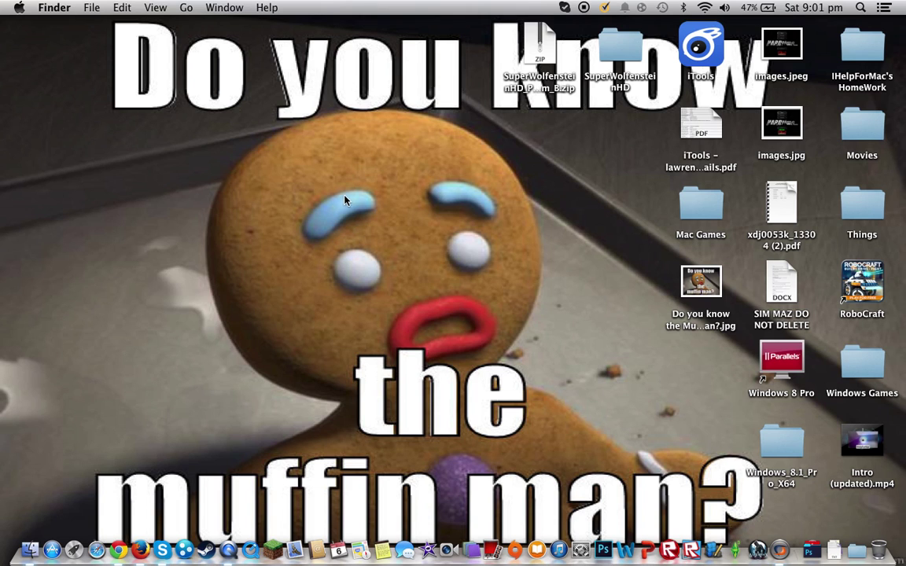
click(778, 542)
click(248, 8)
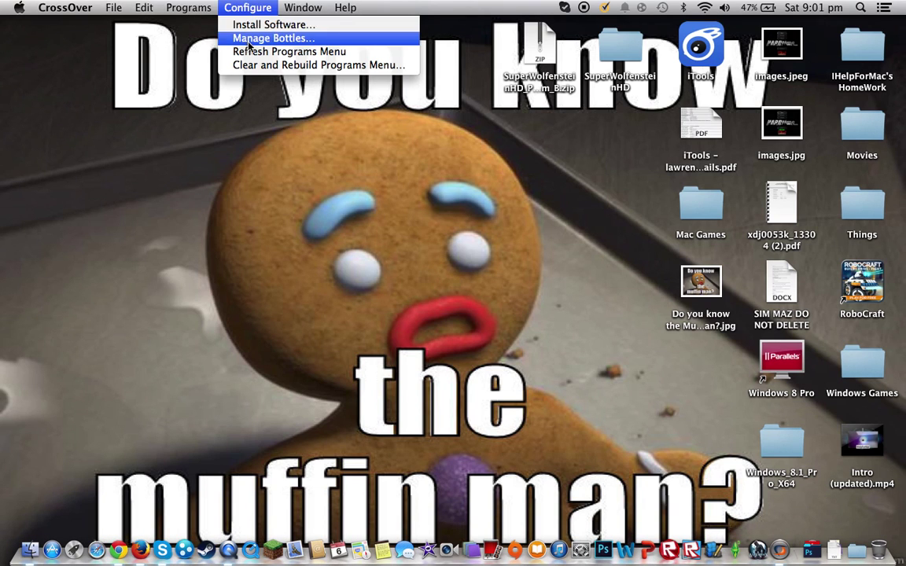
click(253, 40)
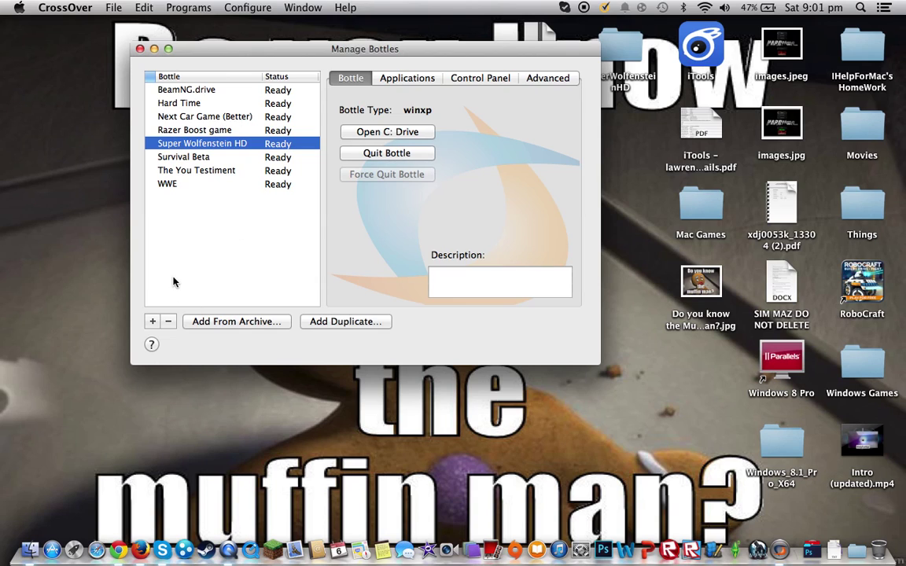
click(153, 322)
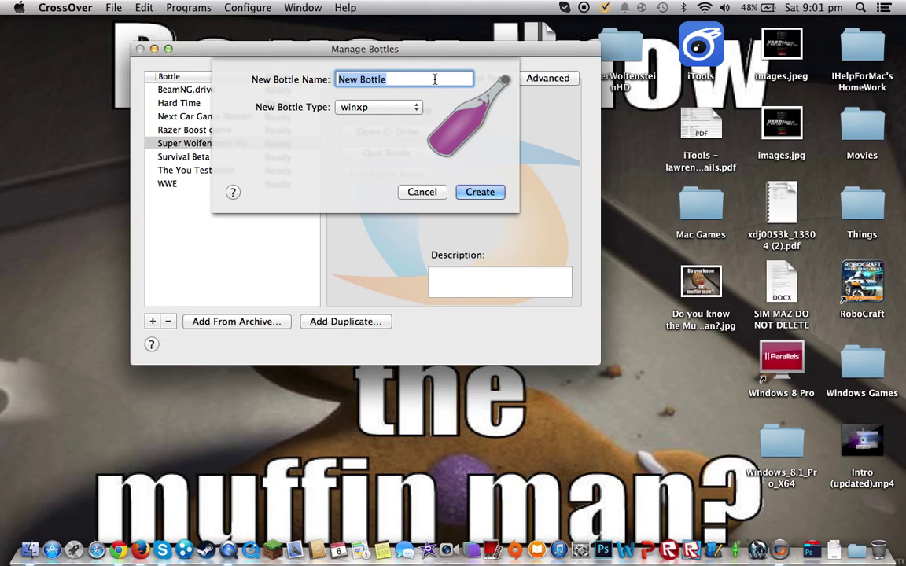
key(BackSpace)
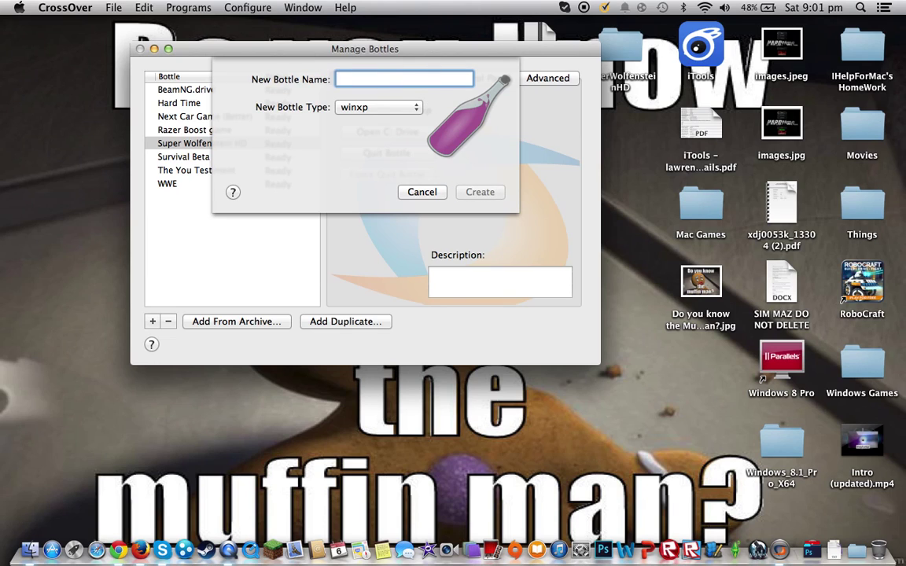
text(Super )
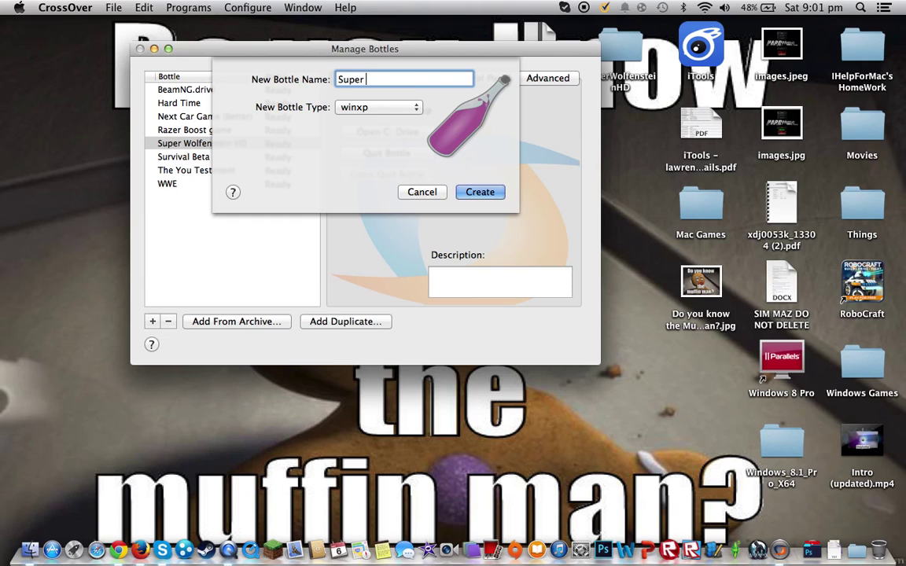
text(Wolfenstein Hd)
key(BackSpace)
text(D)
click(428, 195)
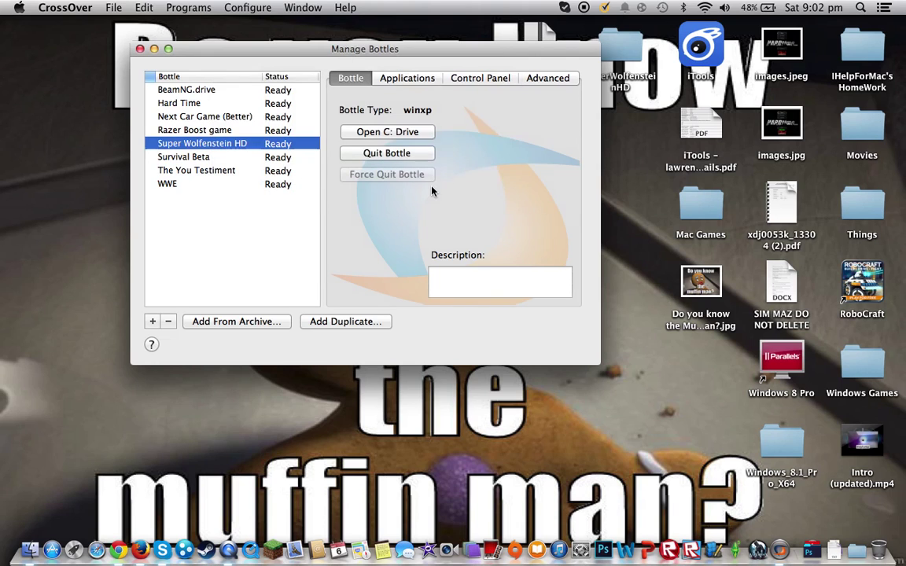
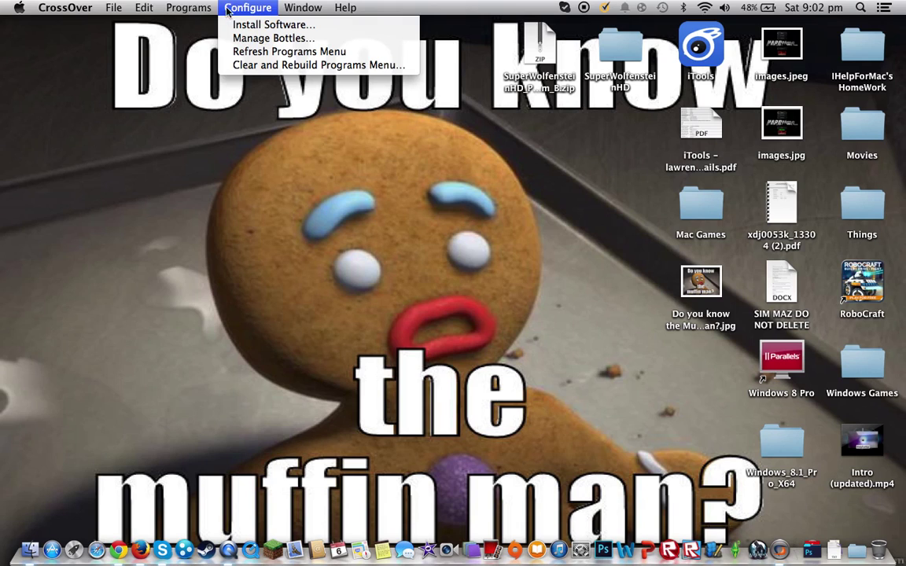
Step: Open the CrossOver software installer and display its list of applications to install
click(244, 24)
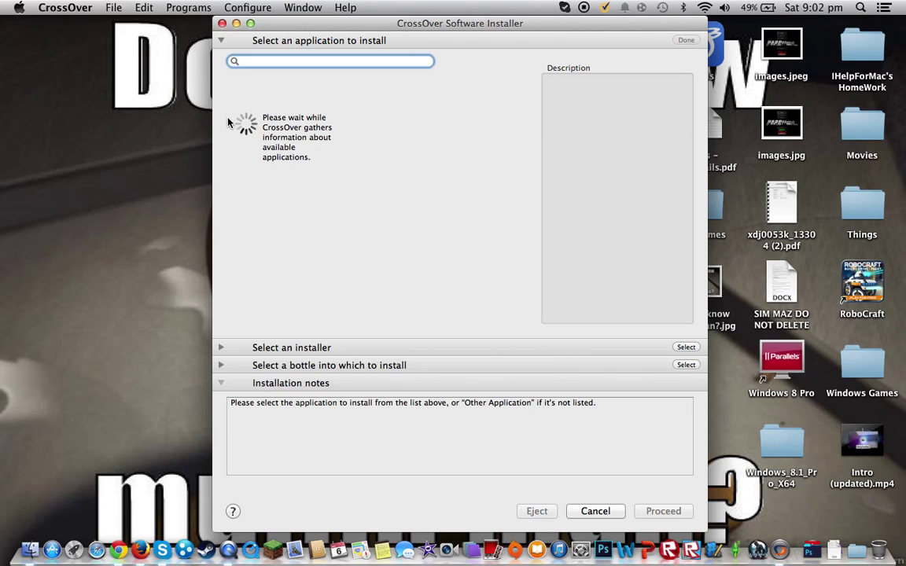
click(293, 348)
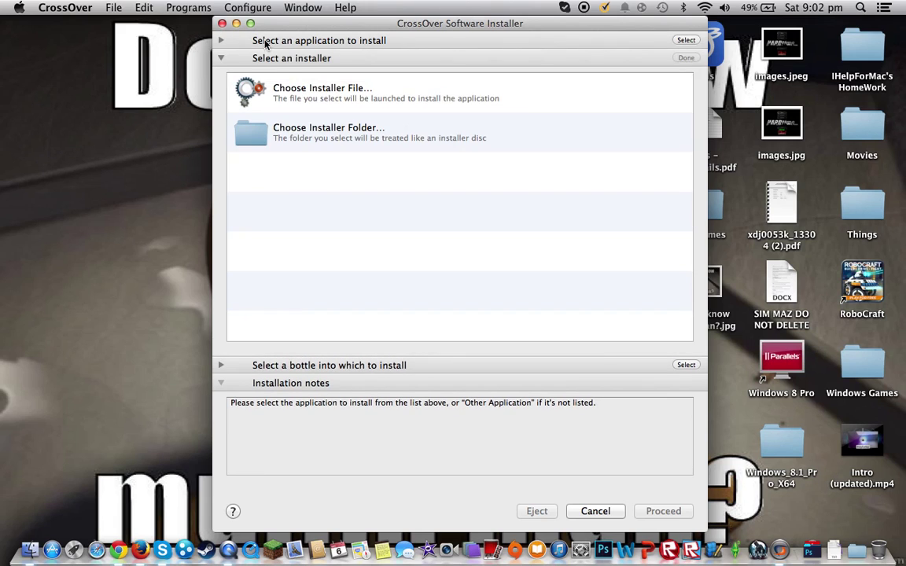
click(260, 43)
click(287, 43)
click(289, 45)
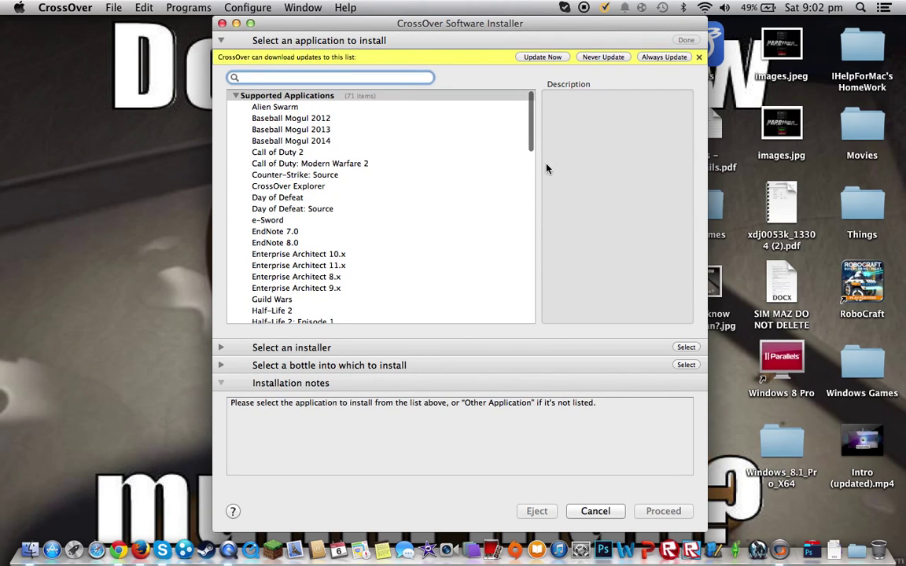
Step: Expand the Runtime Support Components category at the end of the installer's application list
drag(522, 127, 497, 261)
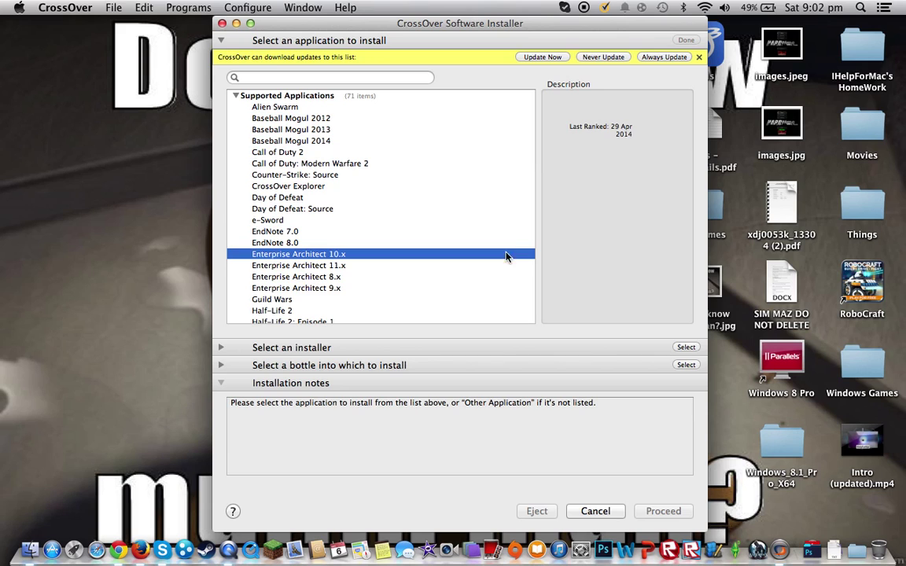
key(Down)
key(Down)
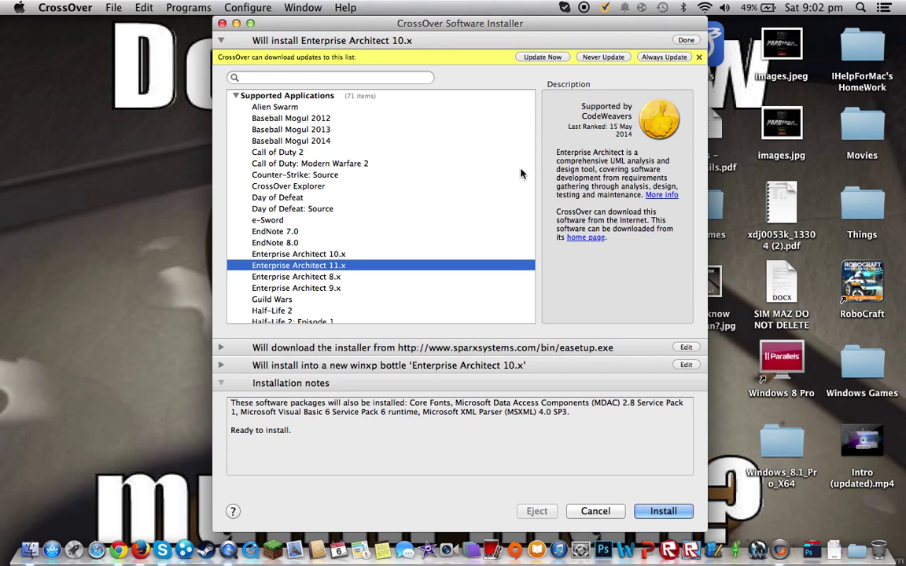
key(Down)
key(Down)
key(Down)
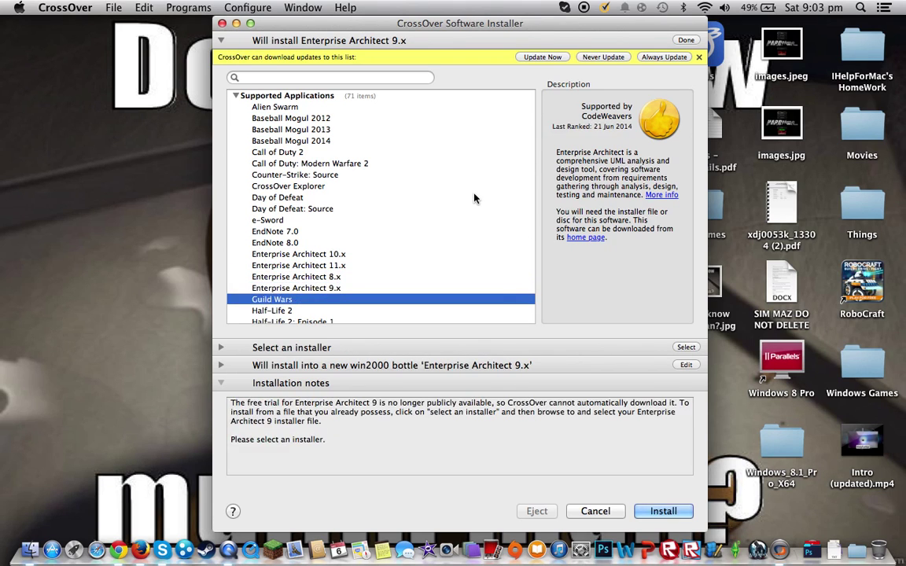
key(Down)
key(Down)
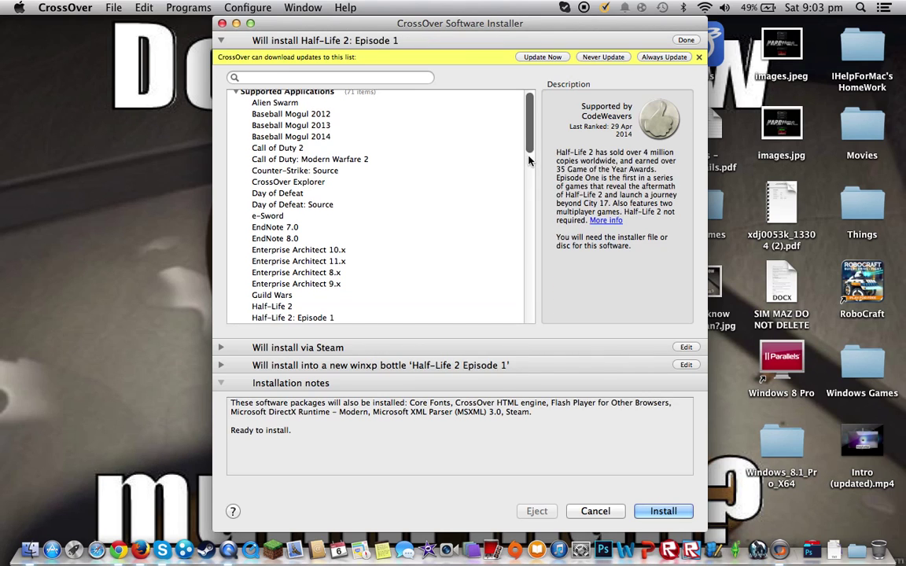
key(Down)
key(Down)
key(Down)
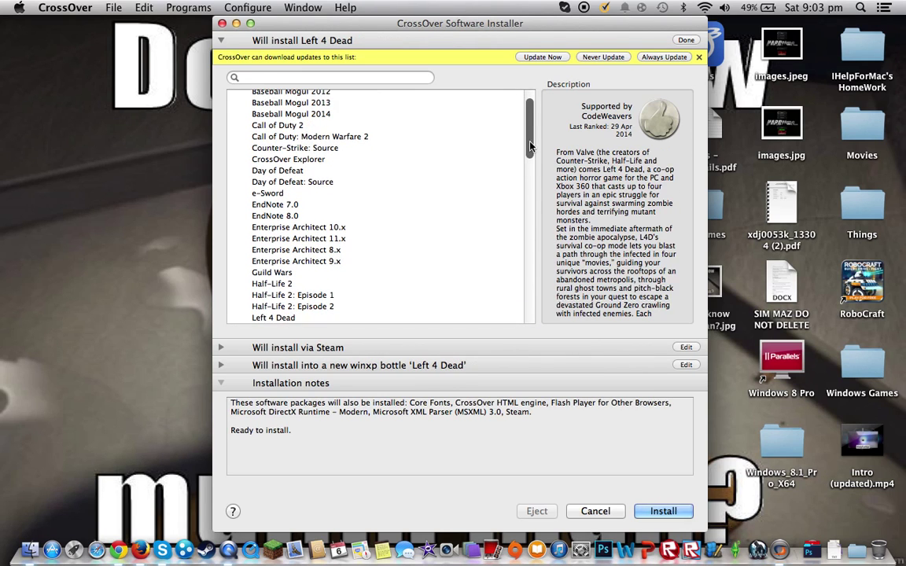
drag(528, 182, 528, 309)
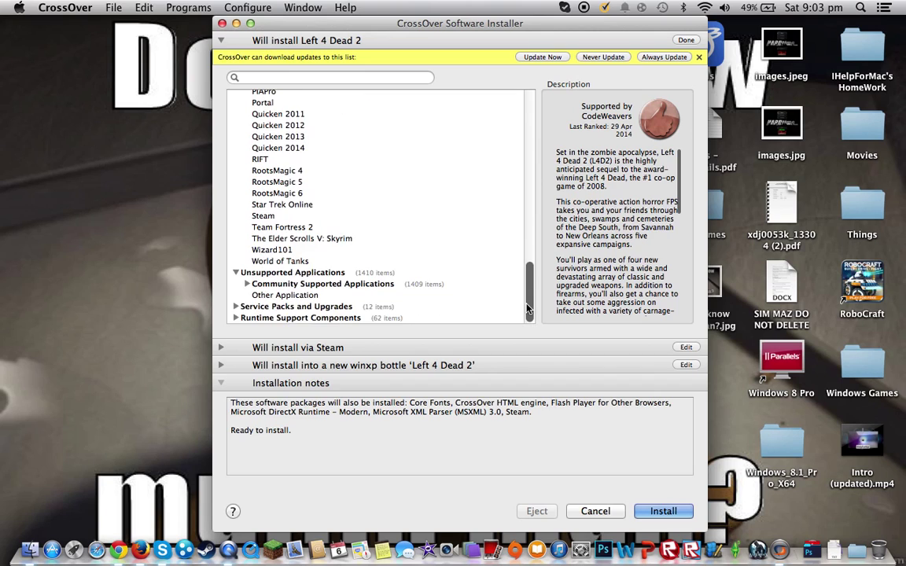
click(235, 319)
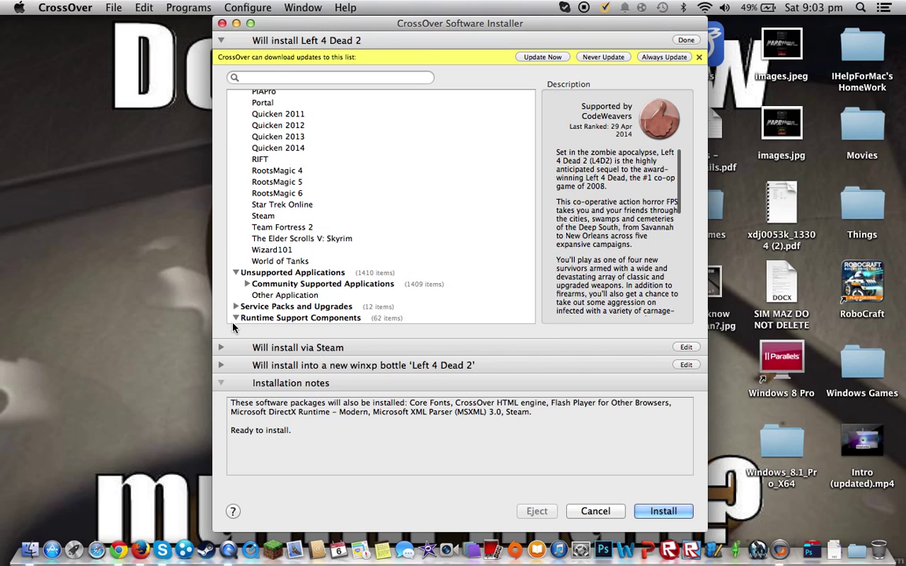
Step: Choose DirectX 9 from the runtime support components and show the compatible bottles
key(Down)
key(Down)
key(Down)
key(Down)
key(Down)
key(Down)
key(Down)
key(Down)
key(Down)
key(Down)
key(Down)
key(Down)
key(Down)
key(Down)
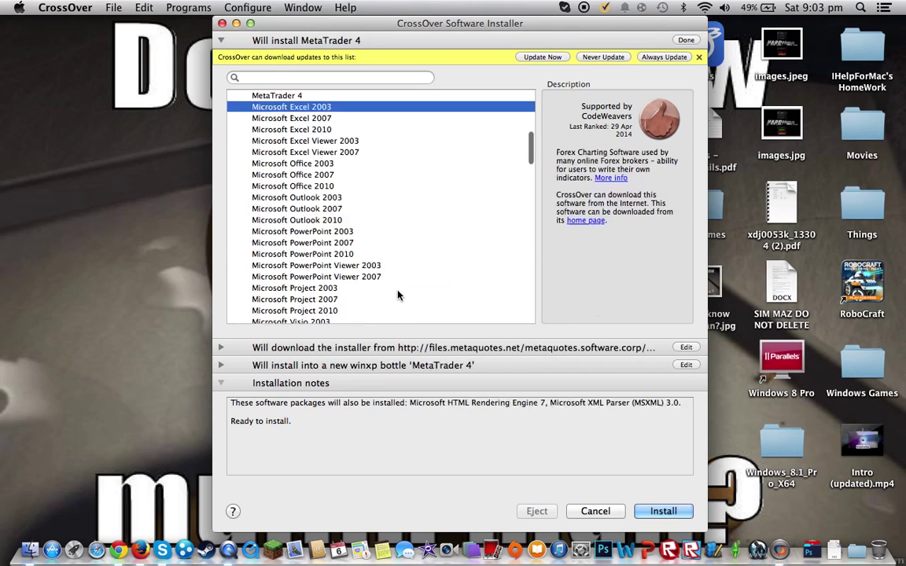
key(Down)
key(Down)
key(Down)
key(Down)
key(Down)
key(Down)
key(Down)
key(Down)
key(Down)
key(Down)
key(Down)
key(Down)
key(Down)
key(Down)
key(Down)
key(Down)
key(Down)
key(Down)
key(Down)
key(Down)
key(Up)
key(Up)
key(Up)
drag(530, 276, 287, 196)
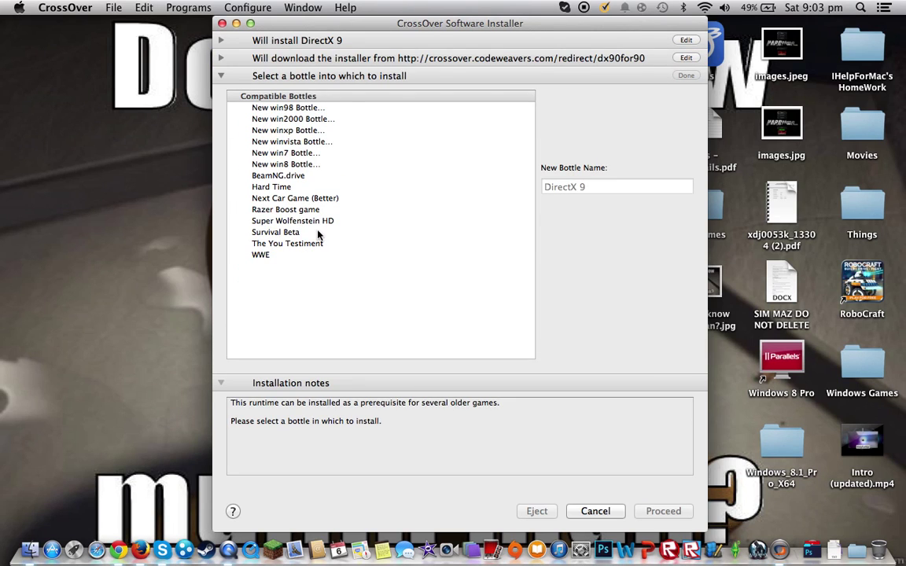
Step: Review the DirectX 9 installer source, set Super Wolfenstein HD as the target bottle, and start the installation
click(259, 61)
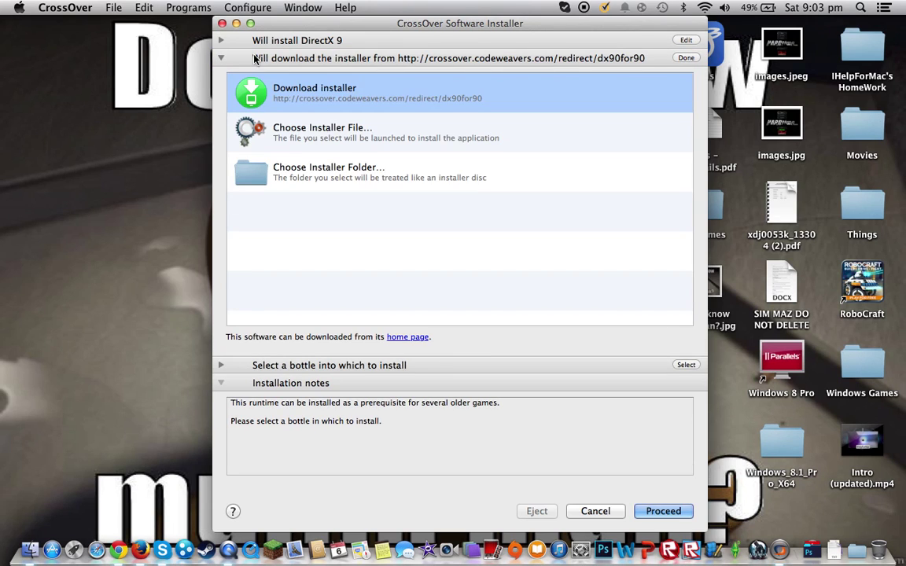
click(244, 40)
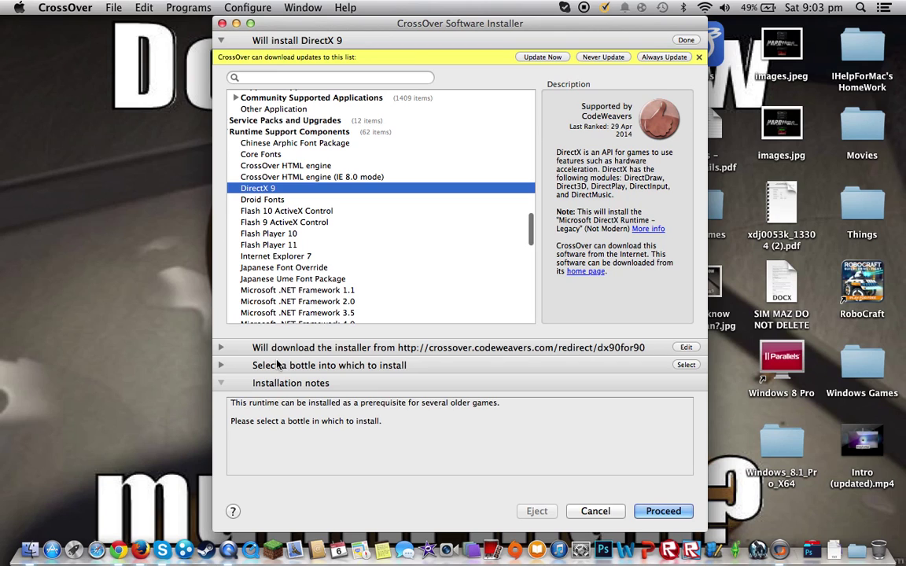
click(282, 367)
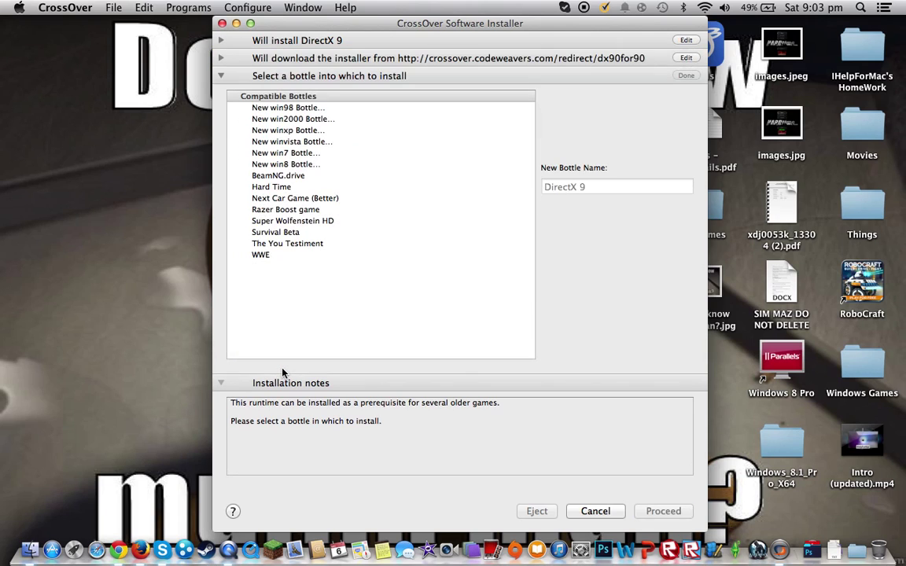
click(286, 222)
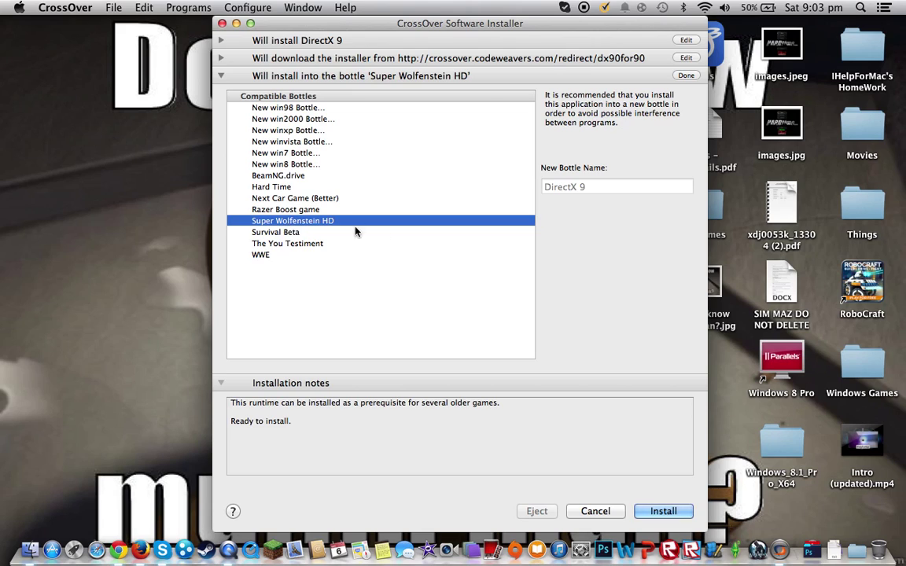
click(664, 512)
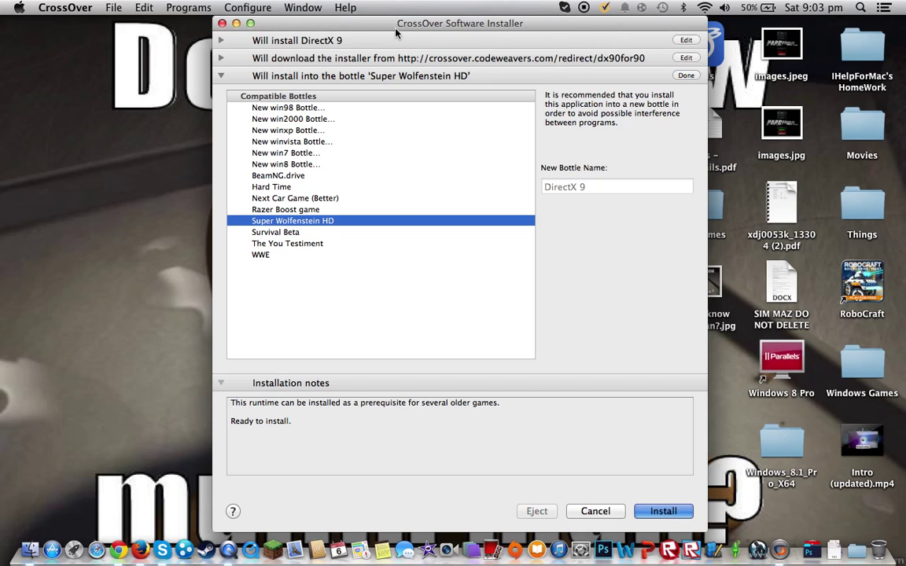
key(Return)
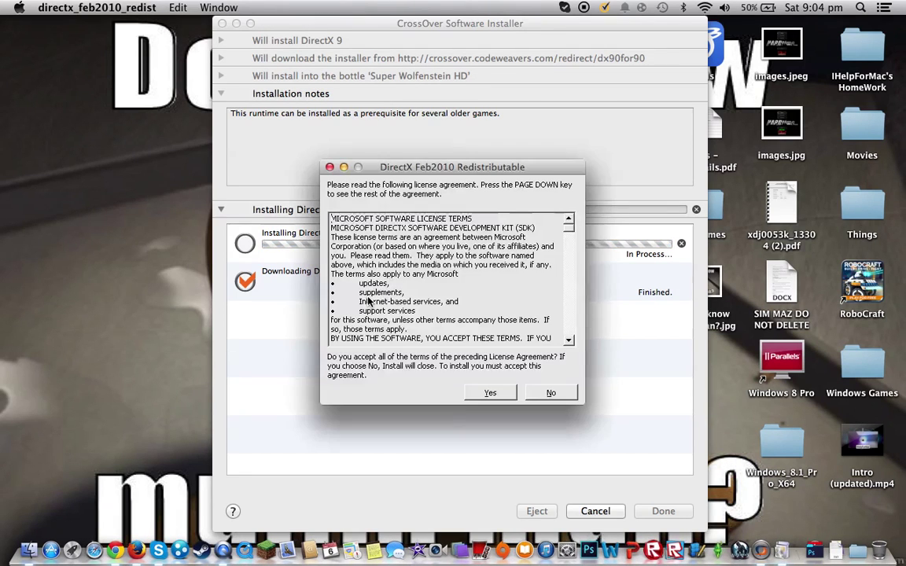
Step: Accept the DirectX Feb2010 Redistributable licence and the DirectX setup agreement, and start installing the runtime components
click(484, 396)
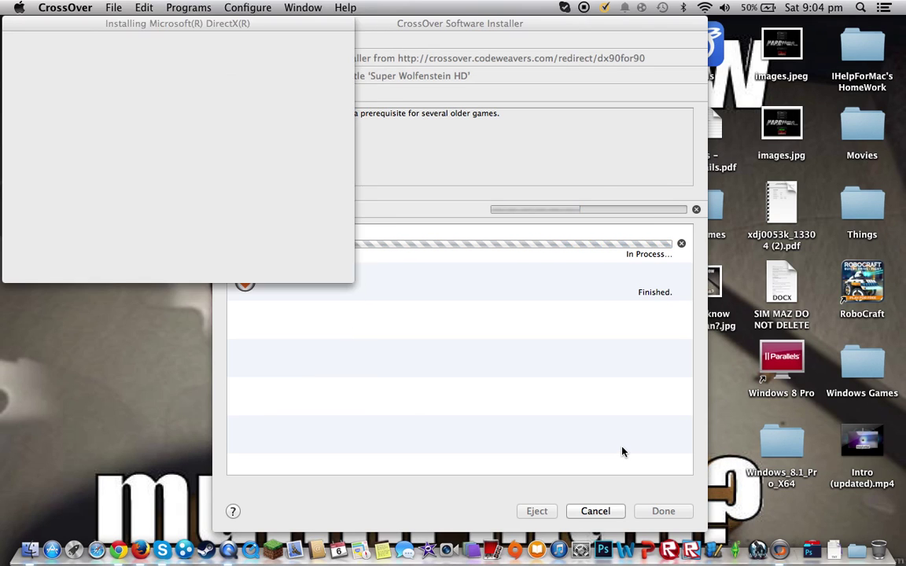
click(177, 218)
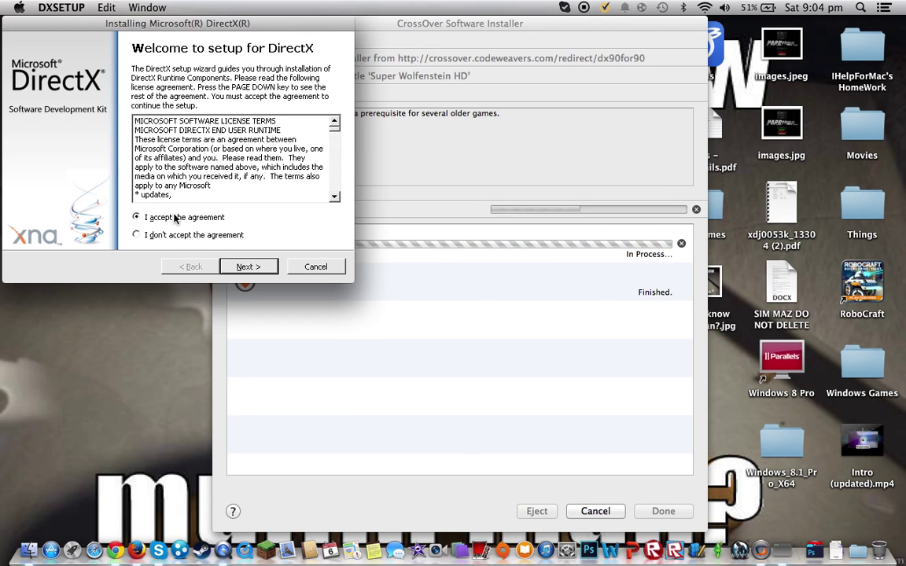
click(236, 266)
click(232, 267)
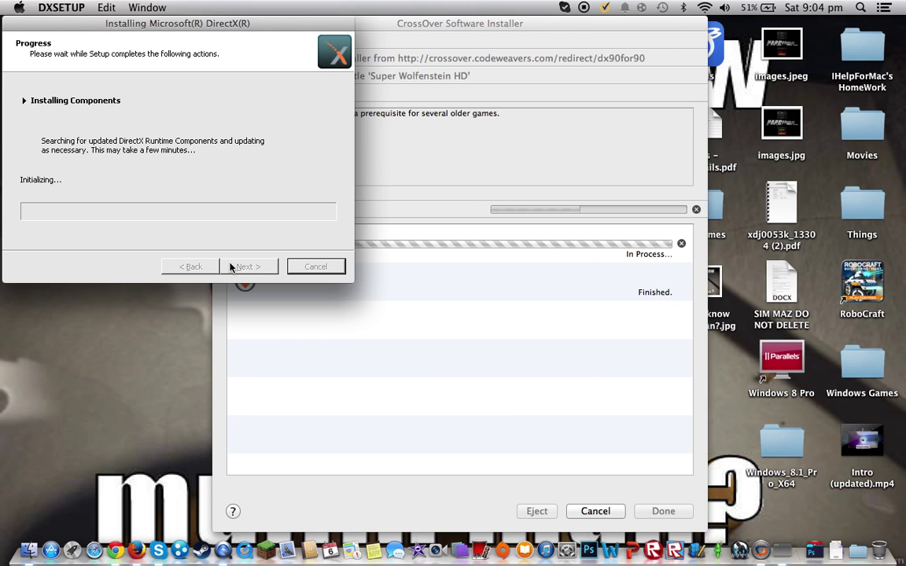
Step: Move the DirectX setup window over the software installer and finish the setup at its restart page
drag(170, 28, 412, 135)
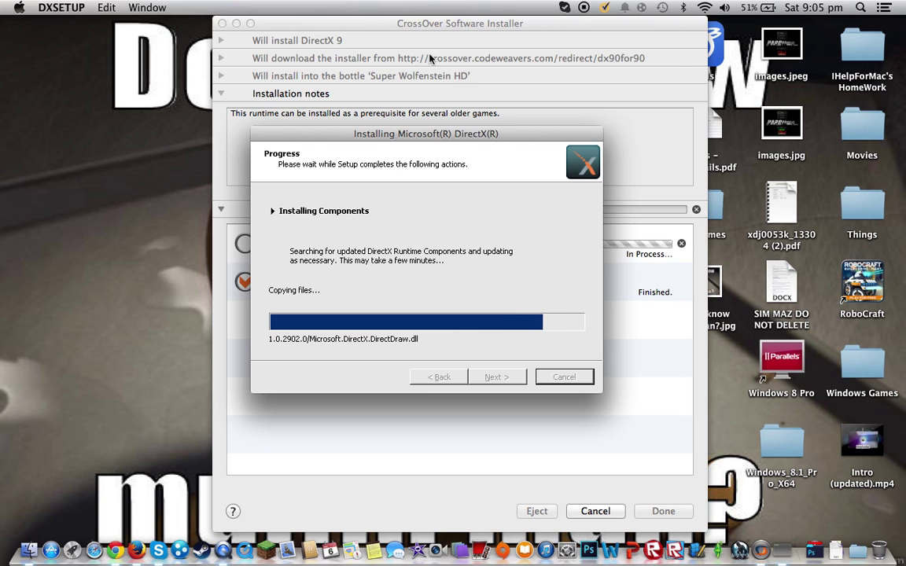
drag(440, 134, 452, 169)
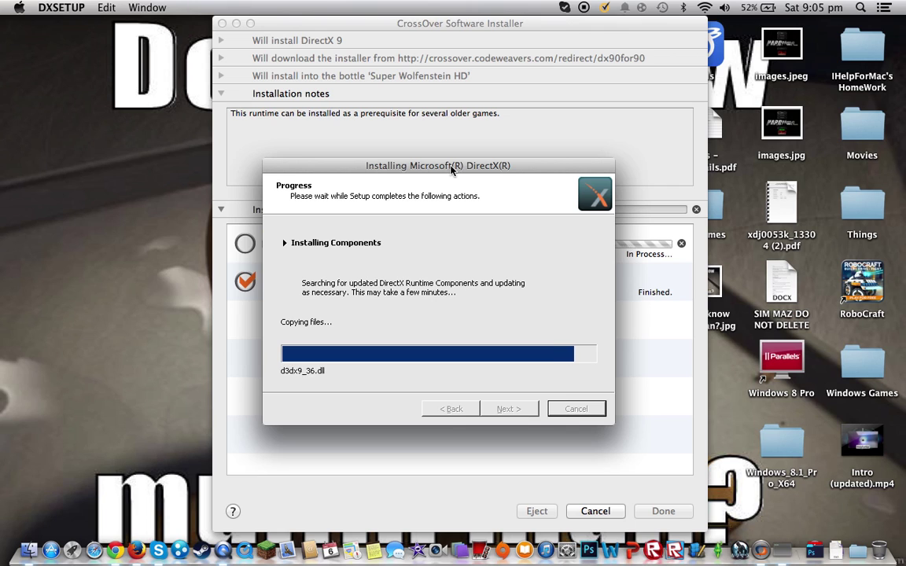
drag(450, 166, 452, 204)
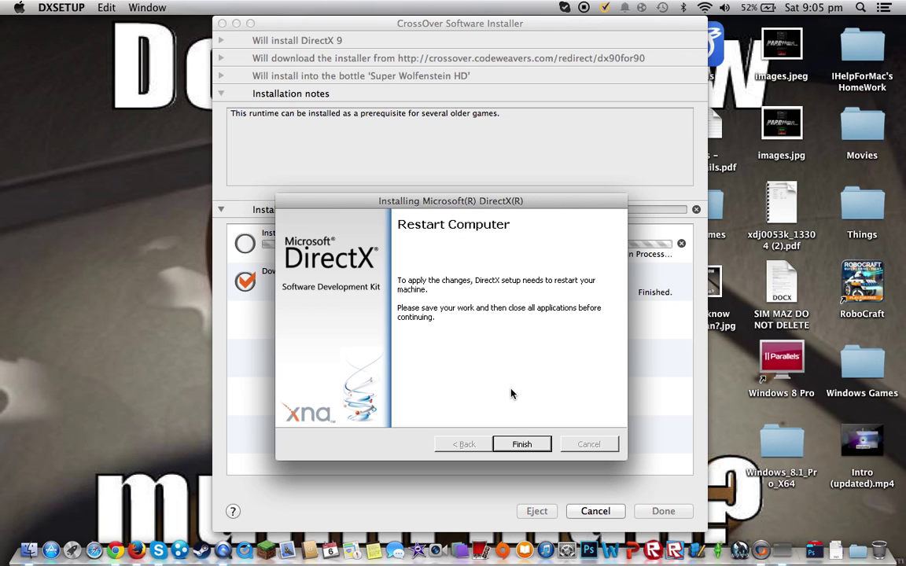
click(521, 445)
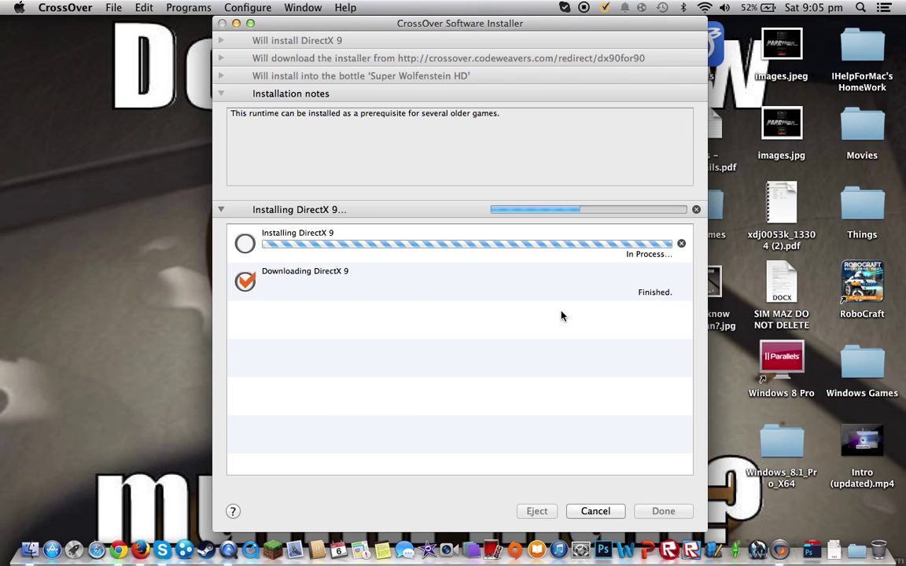
Step: Reposition the installer and simulated reboot windows, and close the installer once the DirectX 9 installation completes
drag(488, 25, 581, 24)
drag(133, 24, 200, 31)
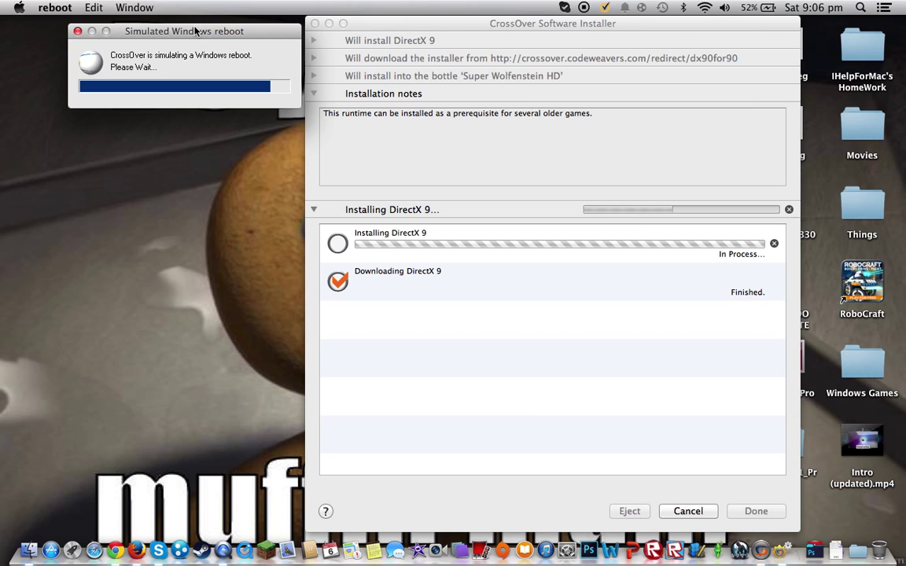
drag(161, 31, 167, 80)
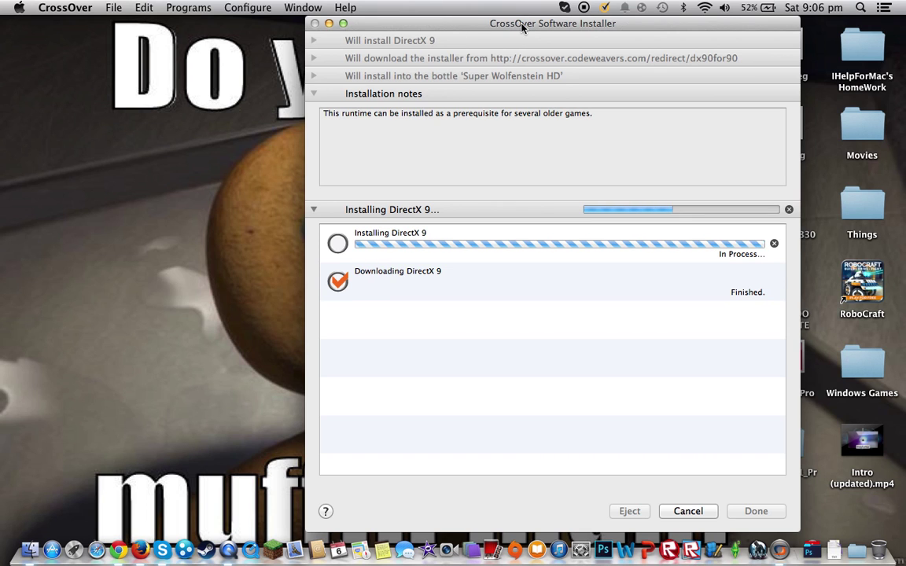
drag(523, 27, 412, 5)
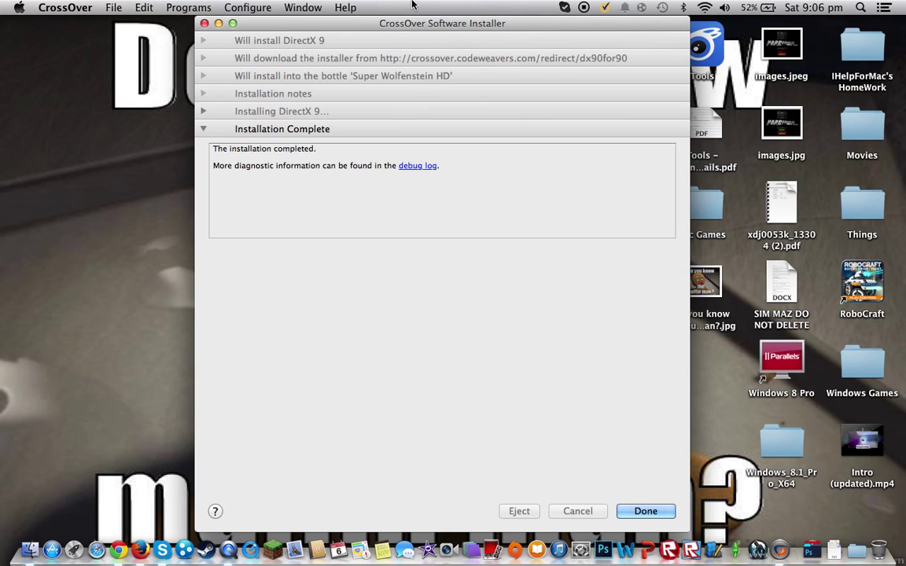
click(645, 511)
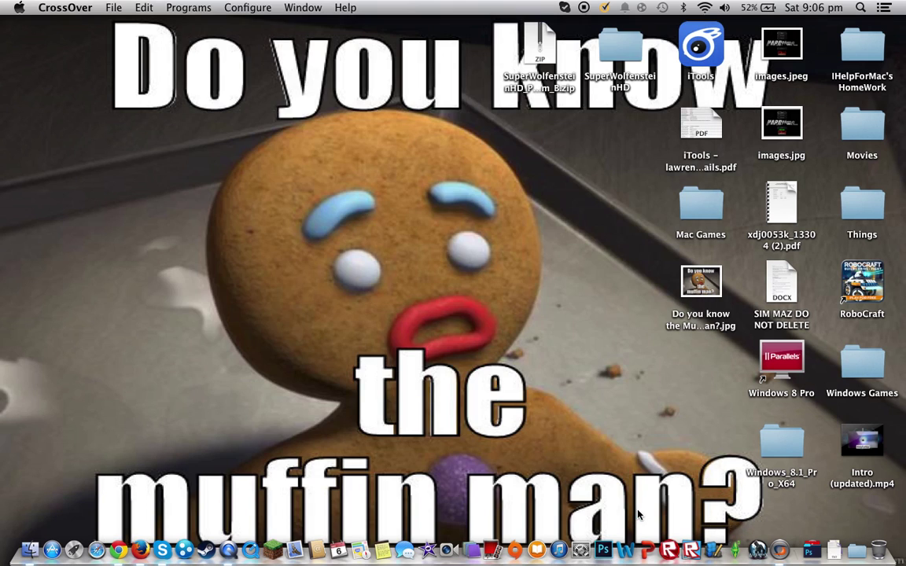
Step: Open CrossOver's software installer and select Microsoft DirectX Runtime – Modern from the Runtime Support Components as the application to install
click(169, 7)
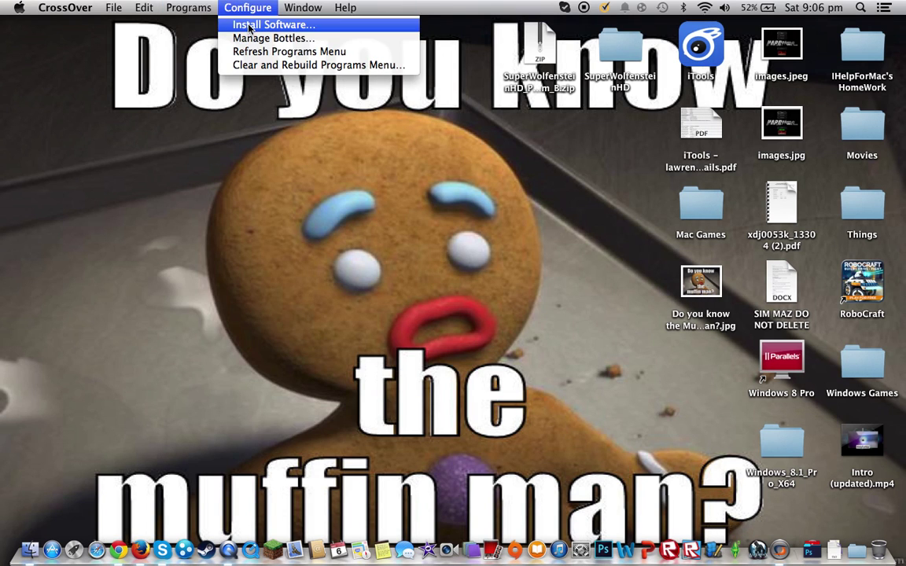
click(248, 25)
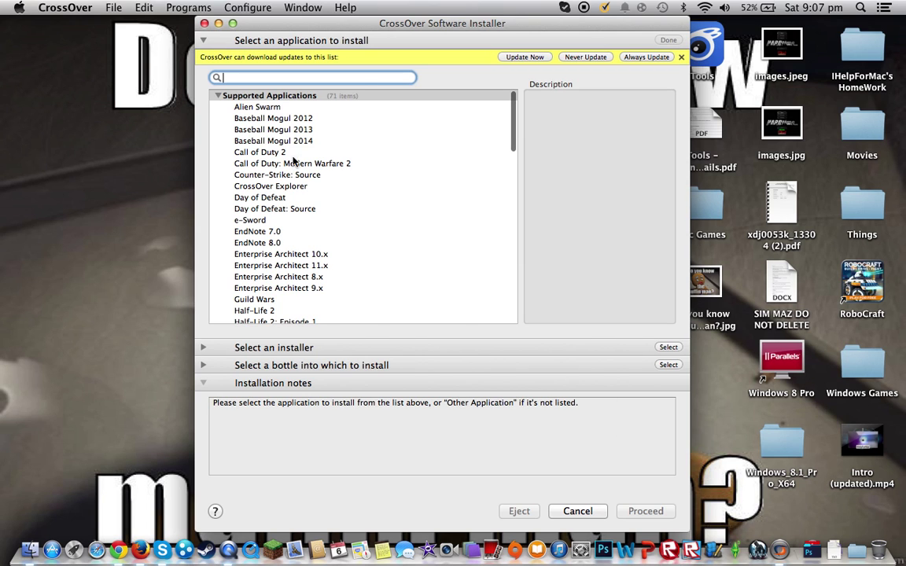
drag(461, 118, 221, 318)
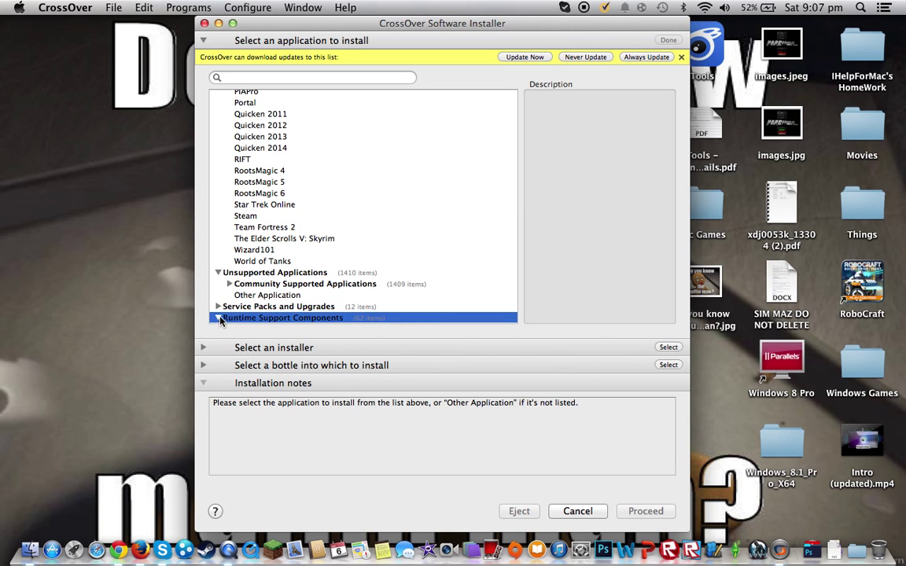
key(Down)
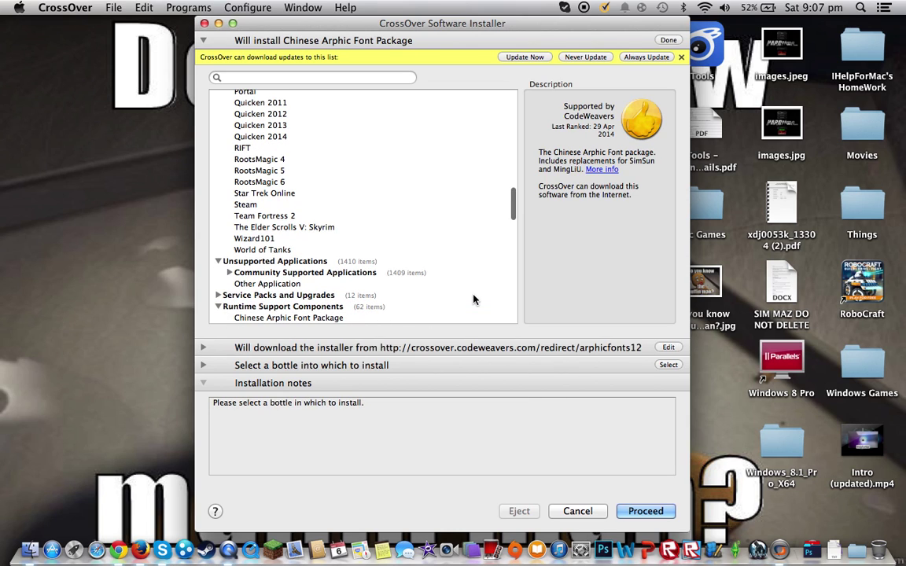
key(Down)
key(Down)
scroll(512, 220, down, 5)
drag(512, 220, 501, 244)
scroll(501, 243, down, 1)
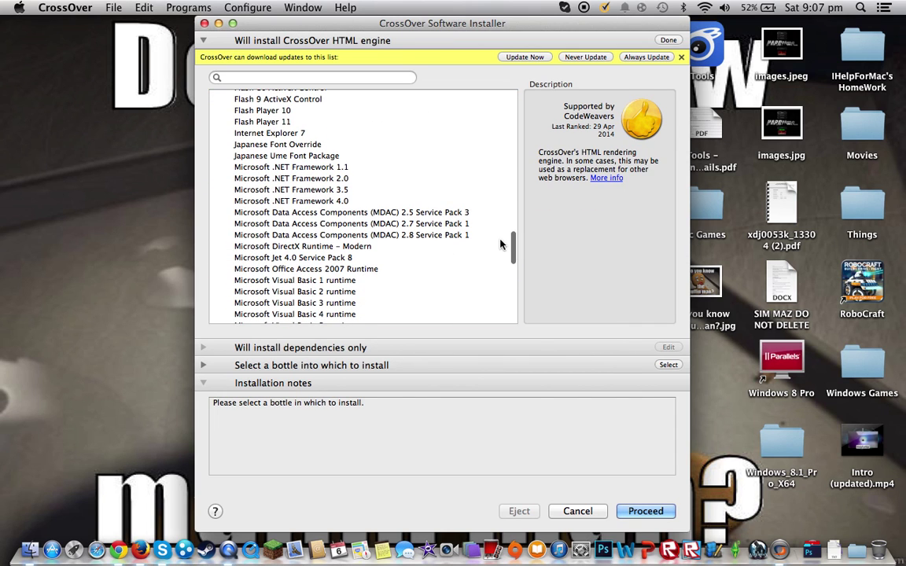
click(323, 247)
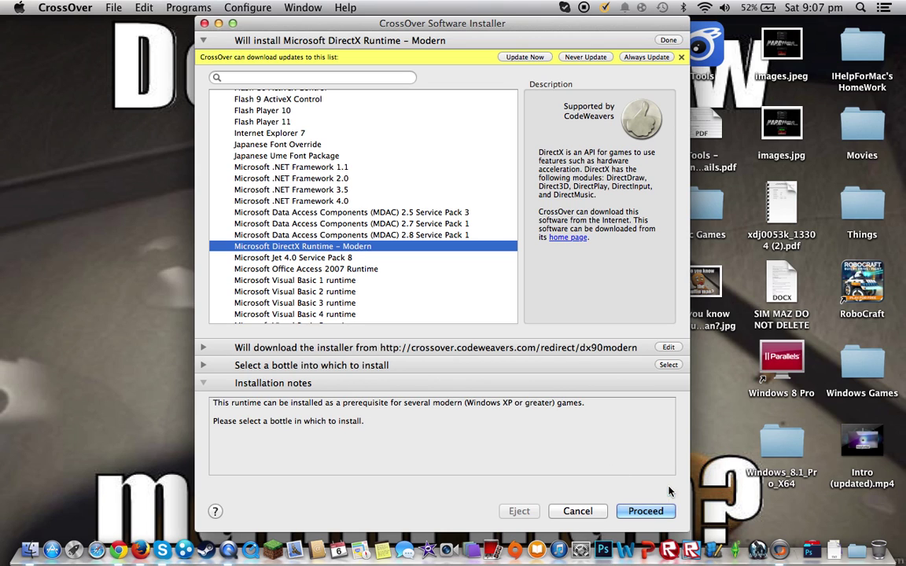
Step: Set the existing Super Wolfenstein HD bottle as the target for DirectX Runtime – Modern and start the installation
click(656, 512)
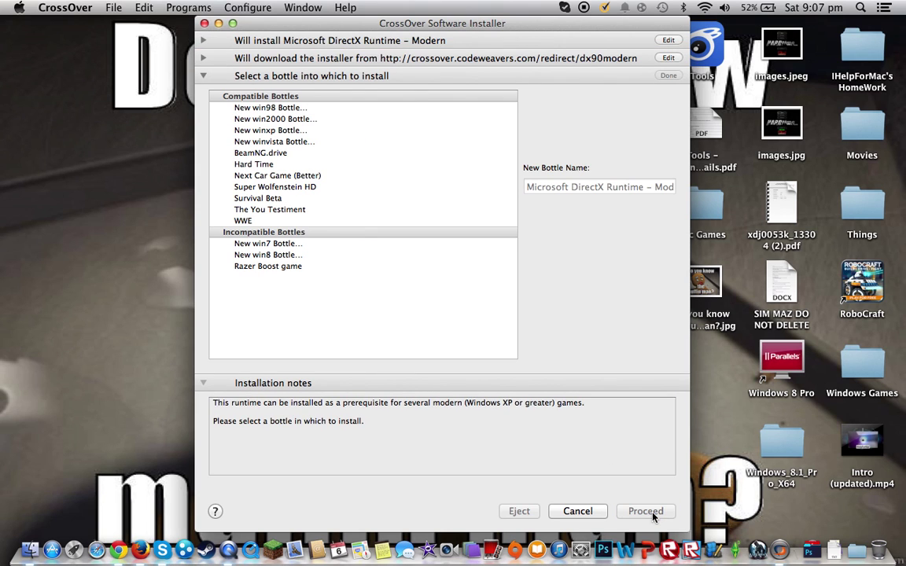
click(289, 188)
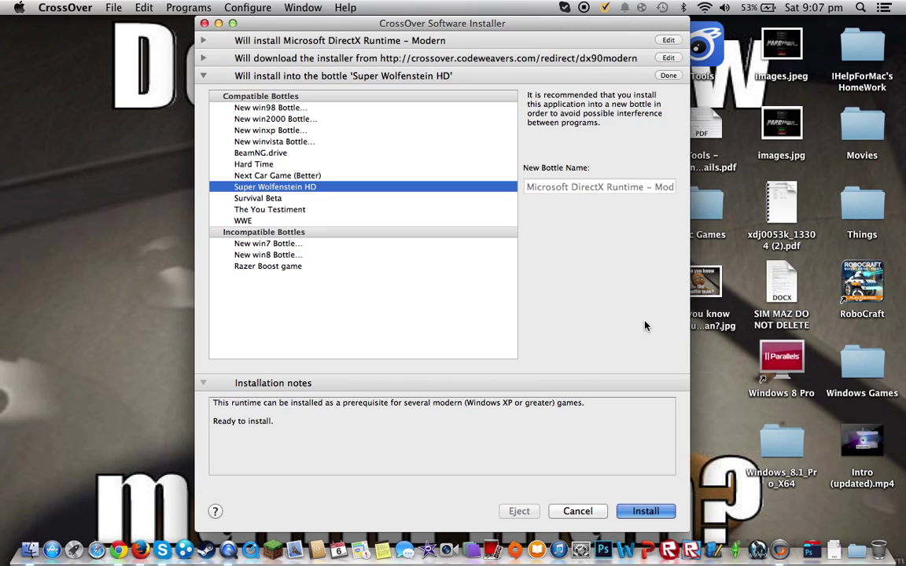
key(Return)
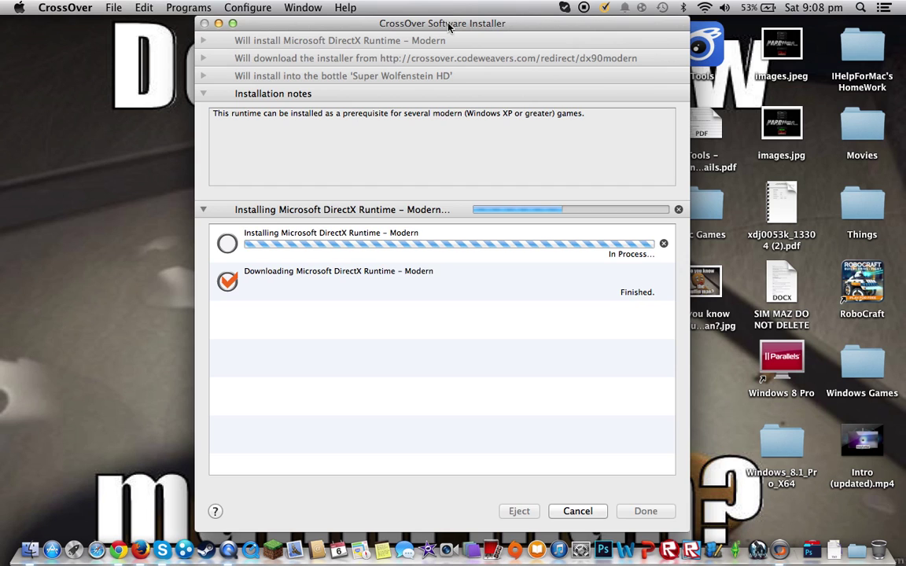
Step: Accept the DirectX June 2010 licence and the DirectX setup agreement, and start installing the runtime components
drag(452, 26, 393, 28)
click(490, 394)
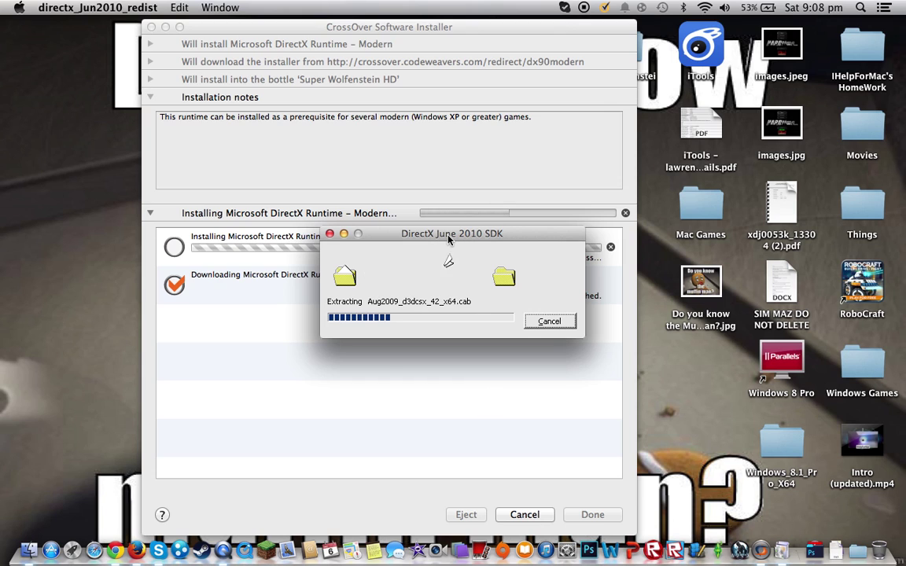
drag(448, 238, 440, 250)
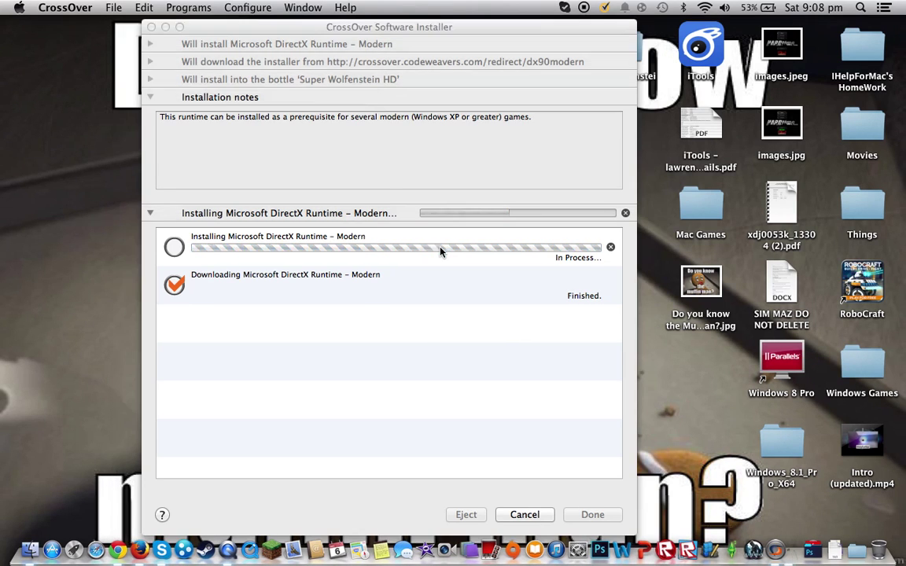
click(162, 223)
click(246, 267)
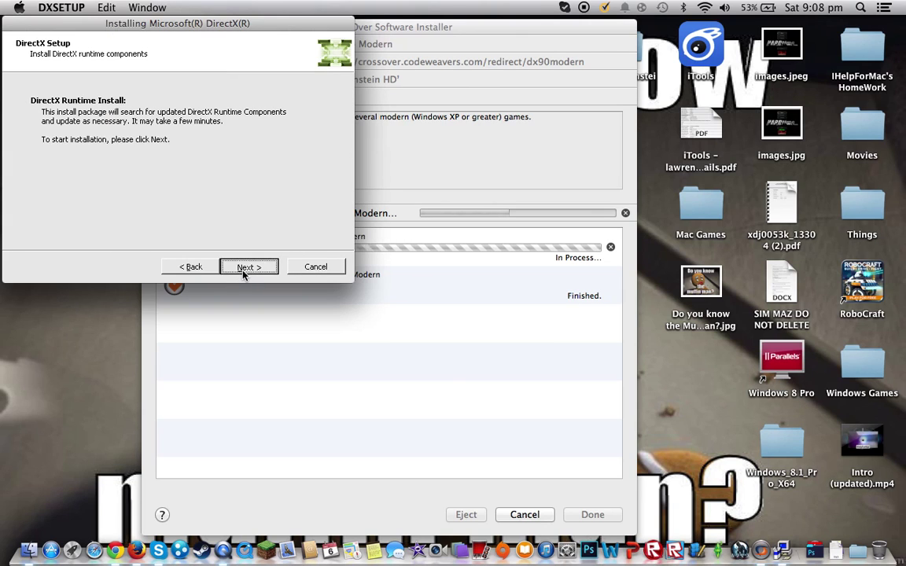
click(244, 269)
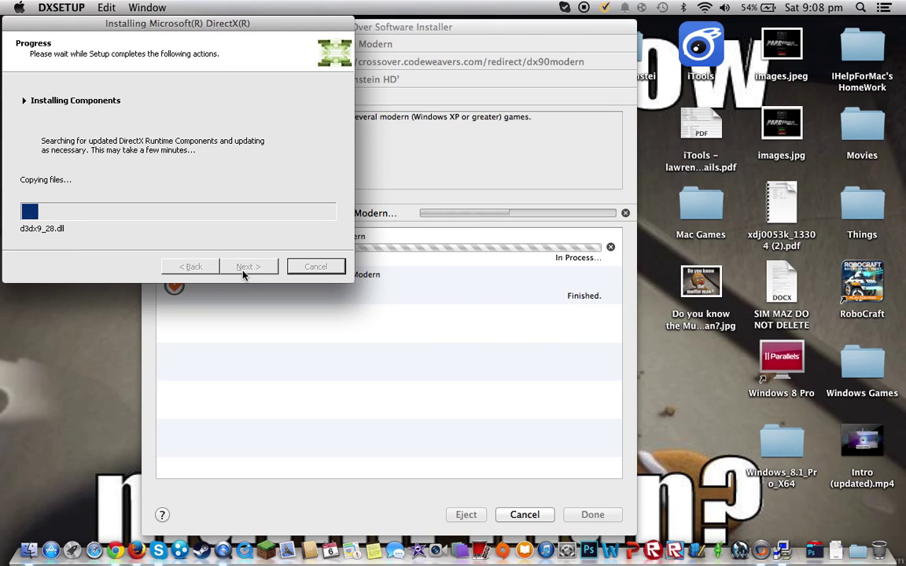
Step: Rearrange the setup windows, finish the DirectX setup, and close the software installer once the installation completes
drag(414, 28, 623, 7)
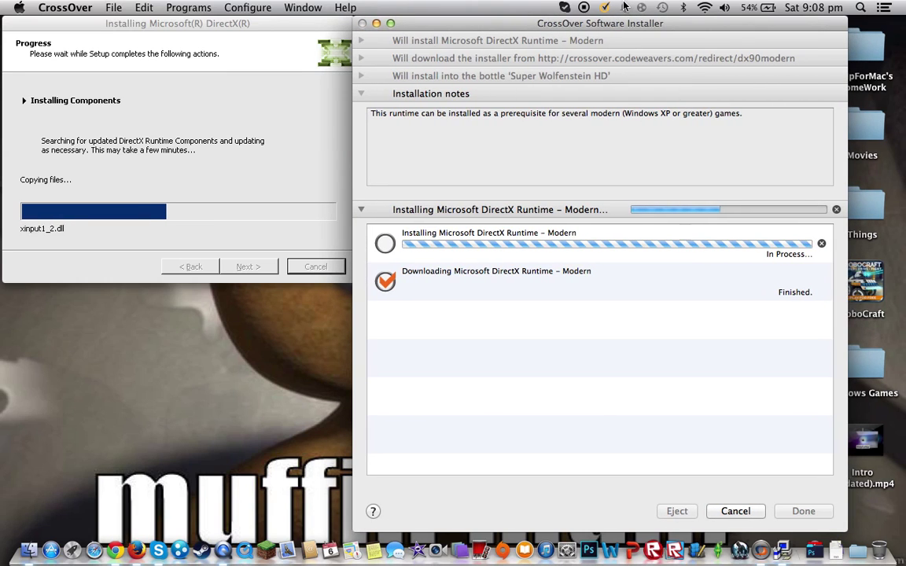
drag(250, 26, 406, 28)
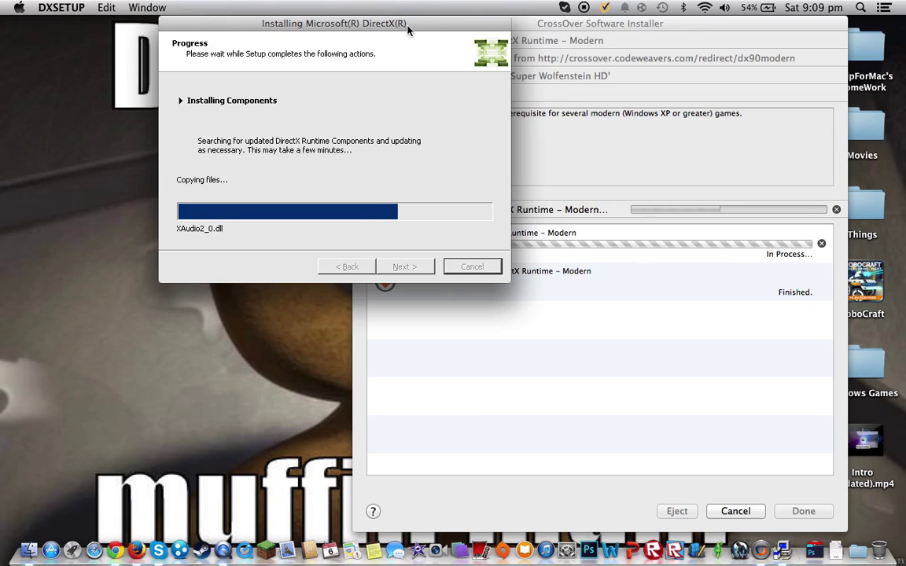
drag(388, 30, 409, 7)
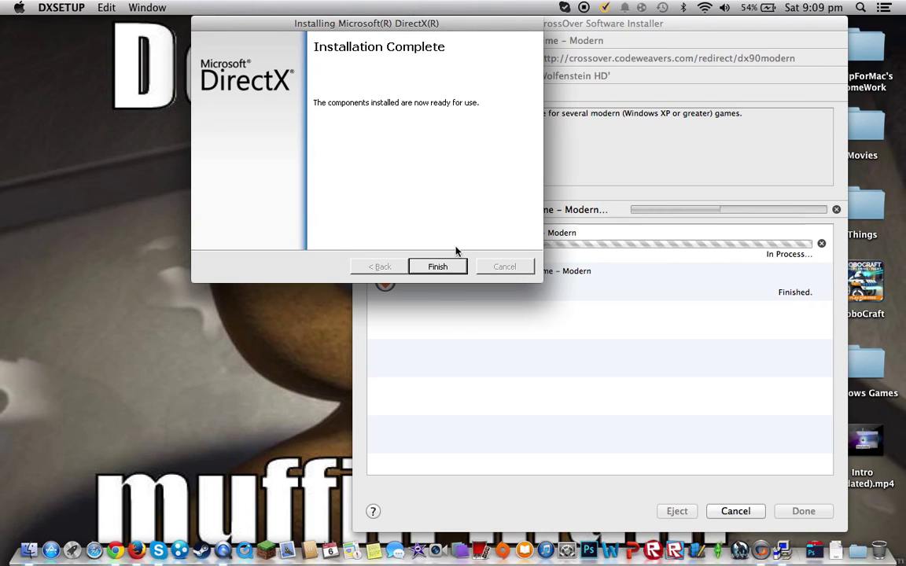
click(435, 268)
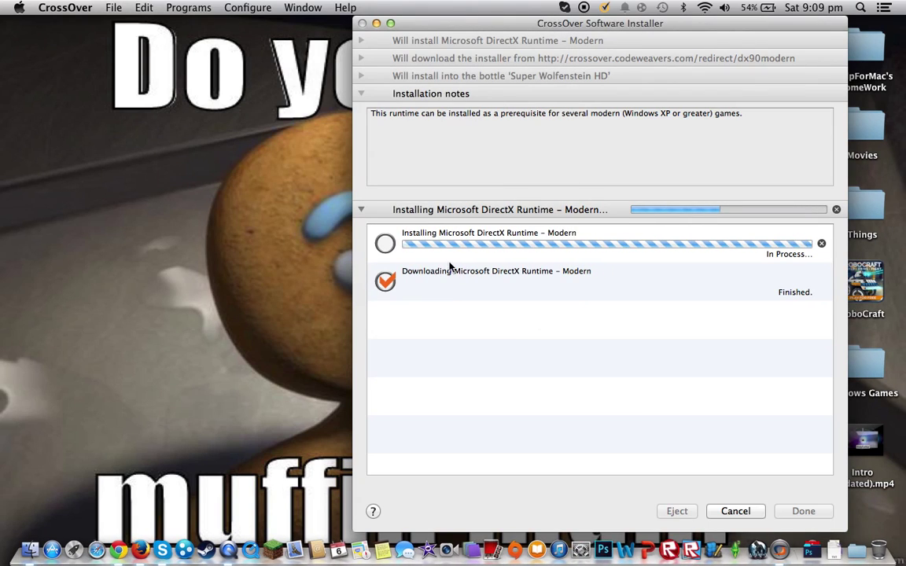
drag(599, 27, 275, 12)
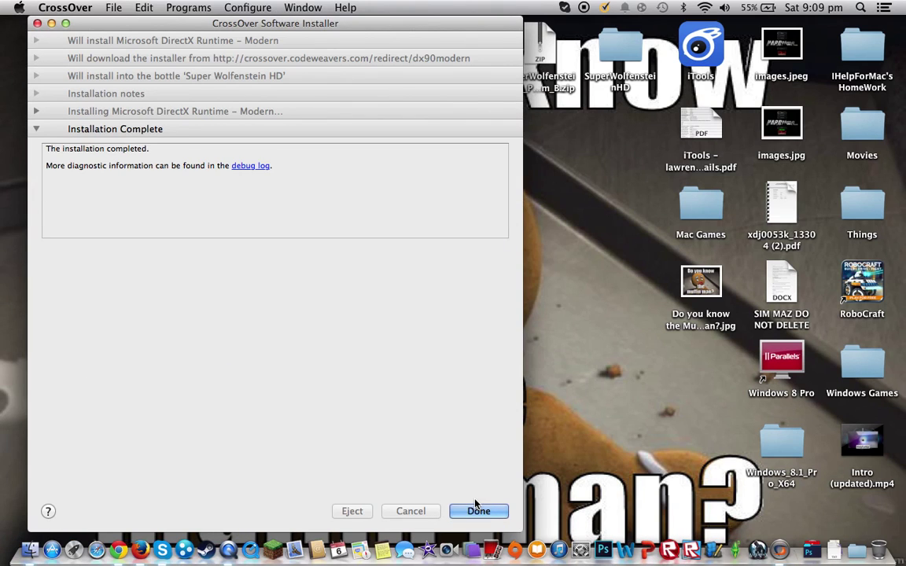
click(468, 511)
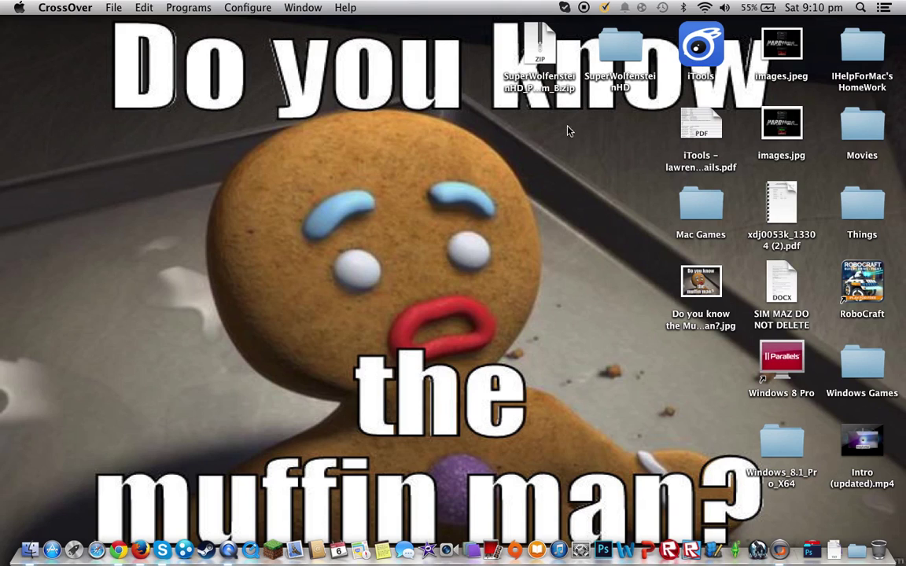
click(520, 112)
drag(625, 144, 592, 196)
drag(535, 179, 450, 108)
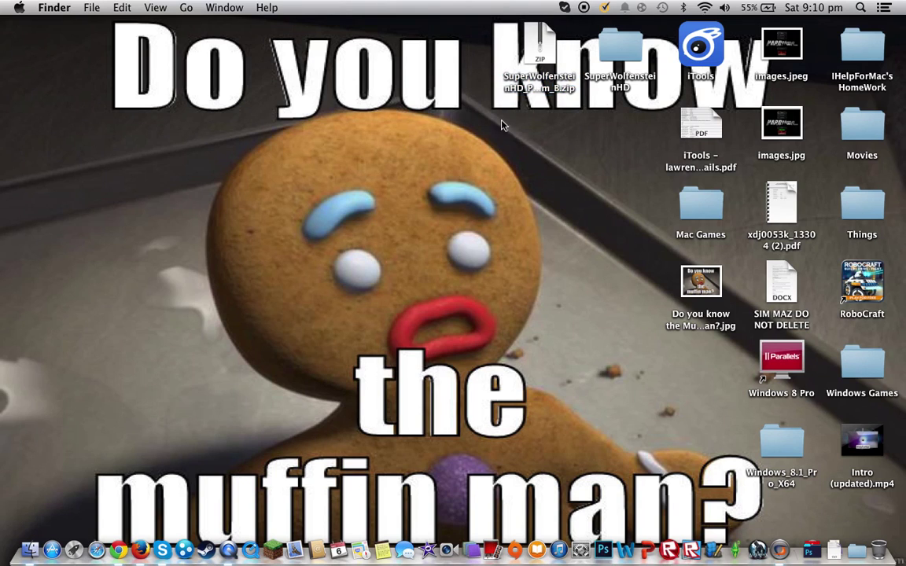
Step: Open the SuperWolfensteinHD folder on the desktop, look inside its Super Wolfenstein HD_Data subfolder, and return to the game folder
double_click(621, 59)
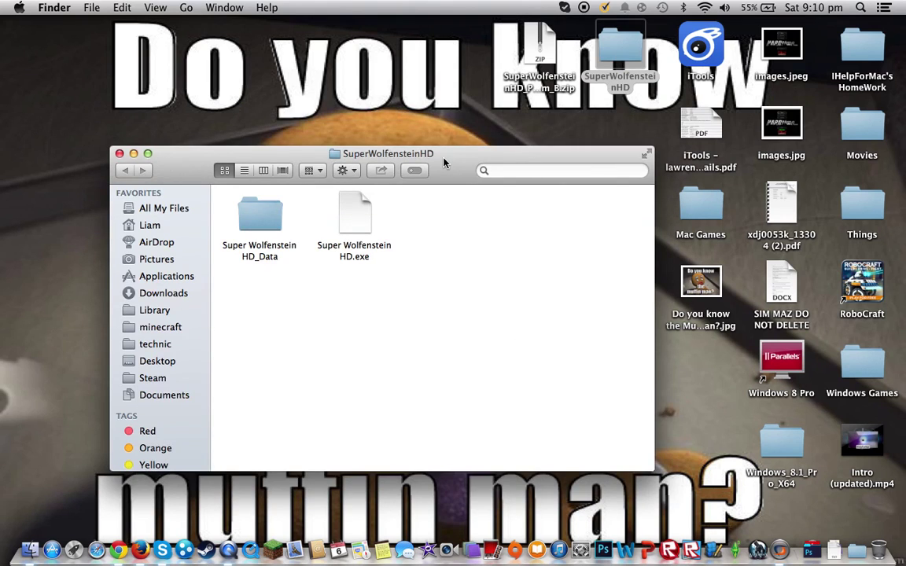
drag(445, 163, 430, 95)
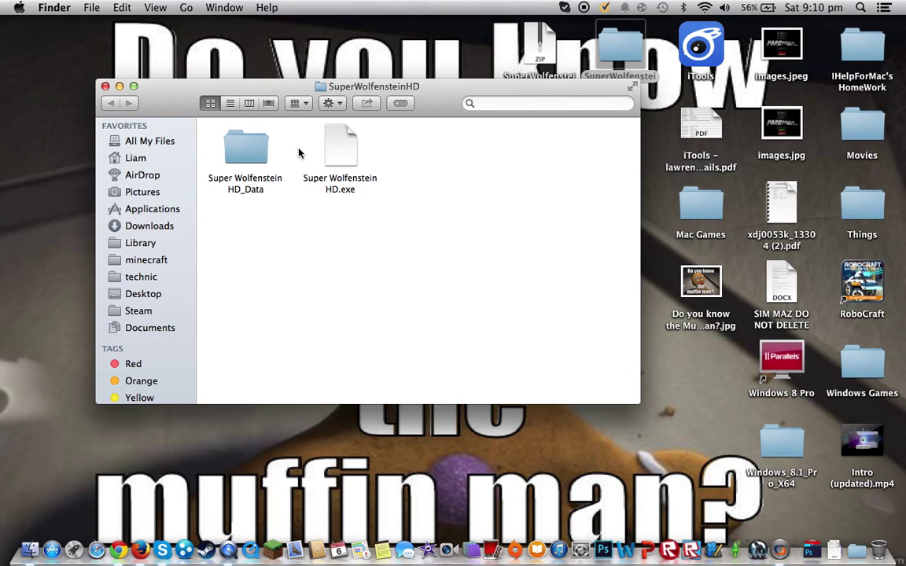
double_click(253, 155)
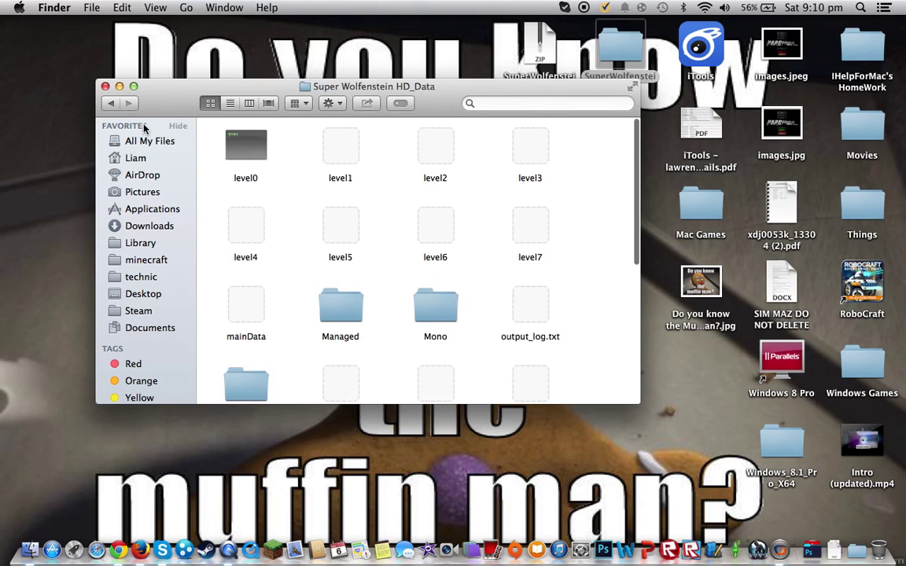
click(112, 103)
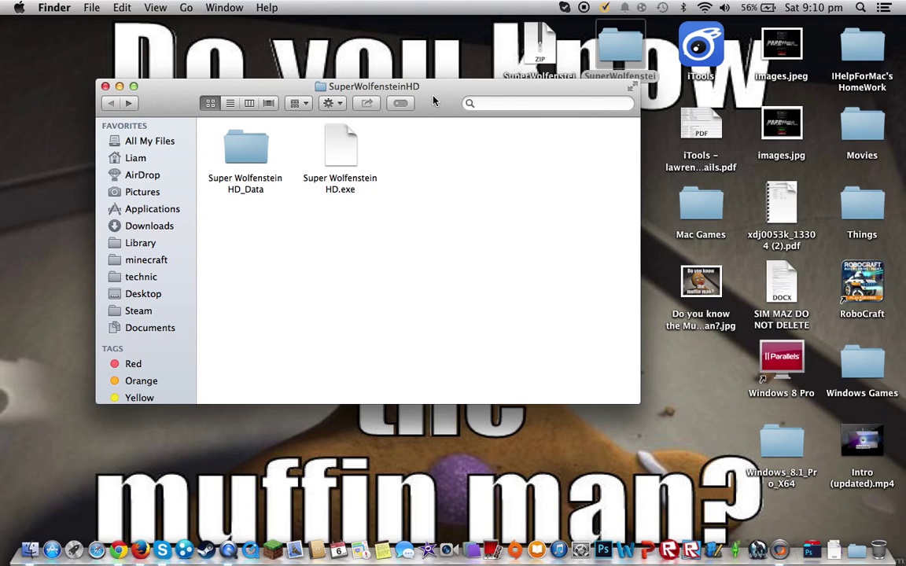
drag(433, 100, 460, 121)
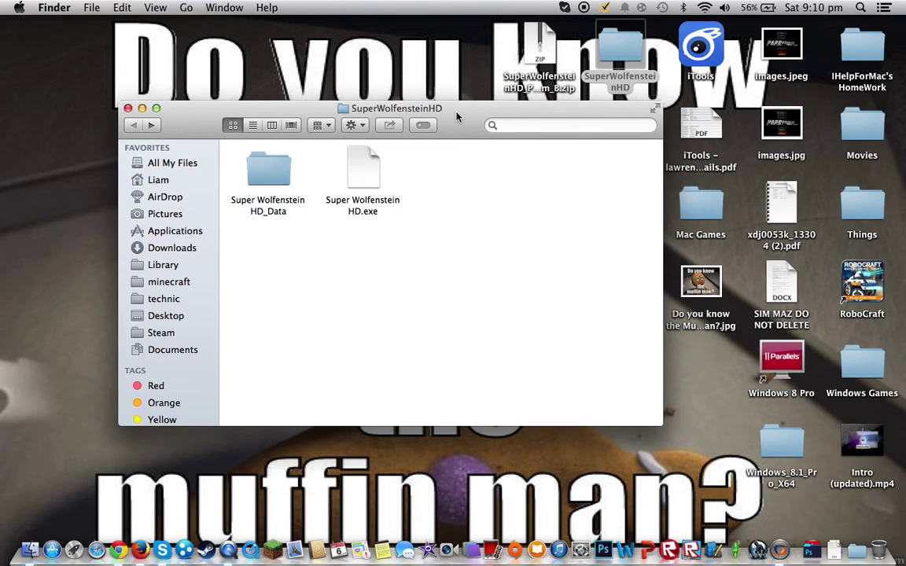
drag(456, 116, 448, 153)
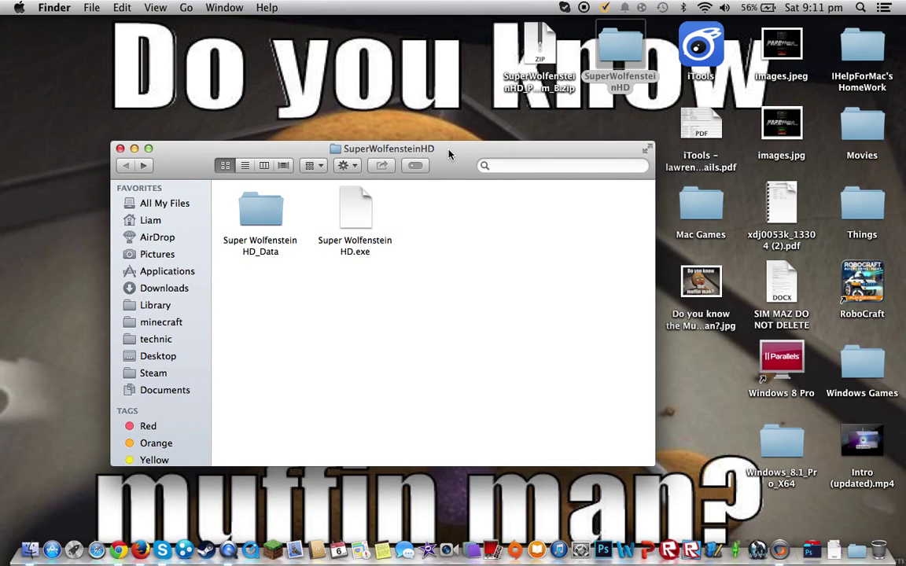
drag(457, 164, 475, 118)
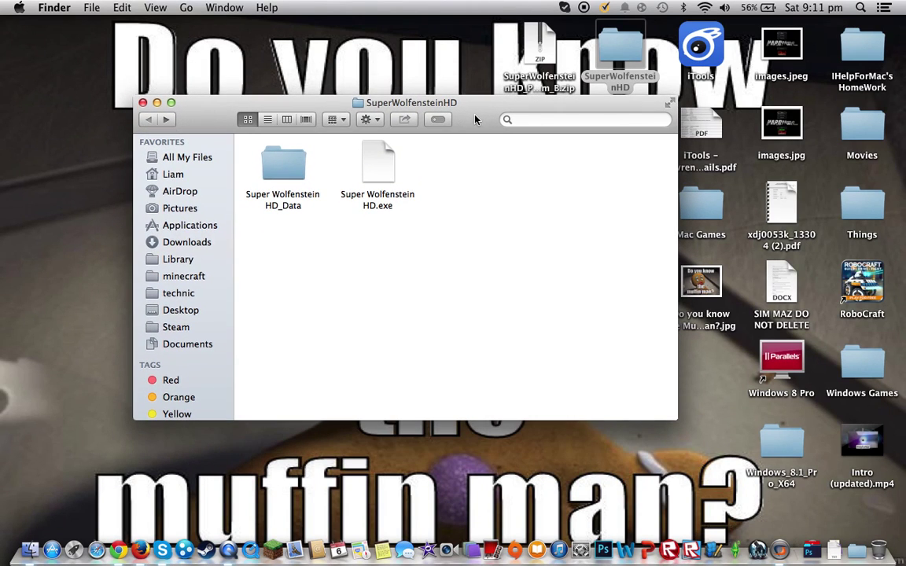
Step: Open Super Wolfenstein HD.exe with CrossOver (13.2) and move the game folder window clear of the software installer
right_click(369, 157)
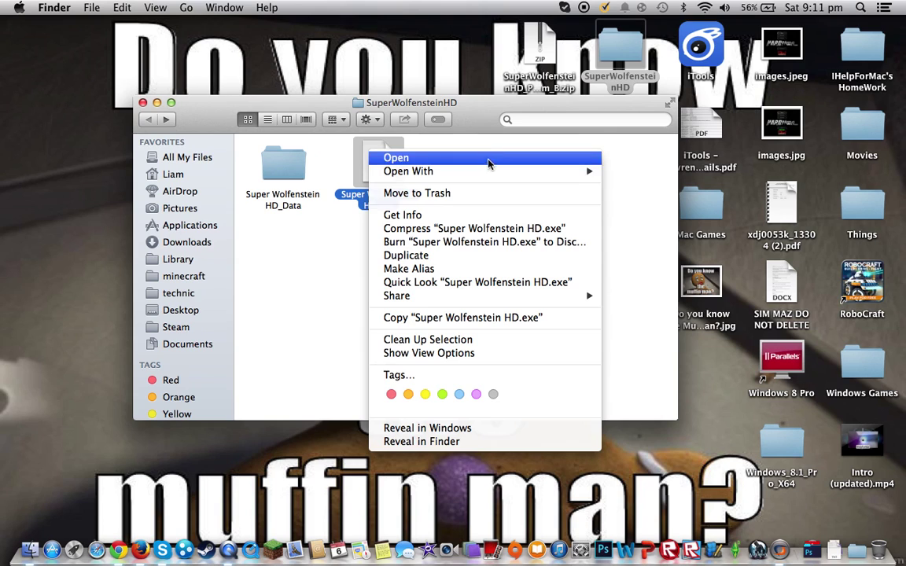
mouse_move(585, 171)
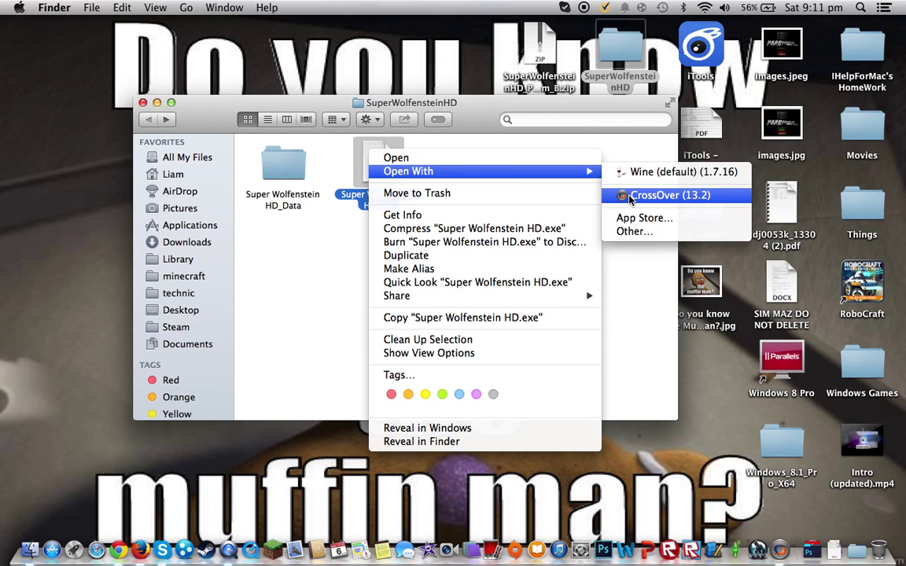
click(626, 193)
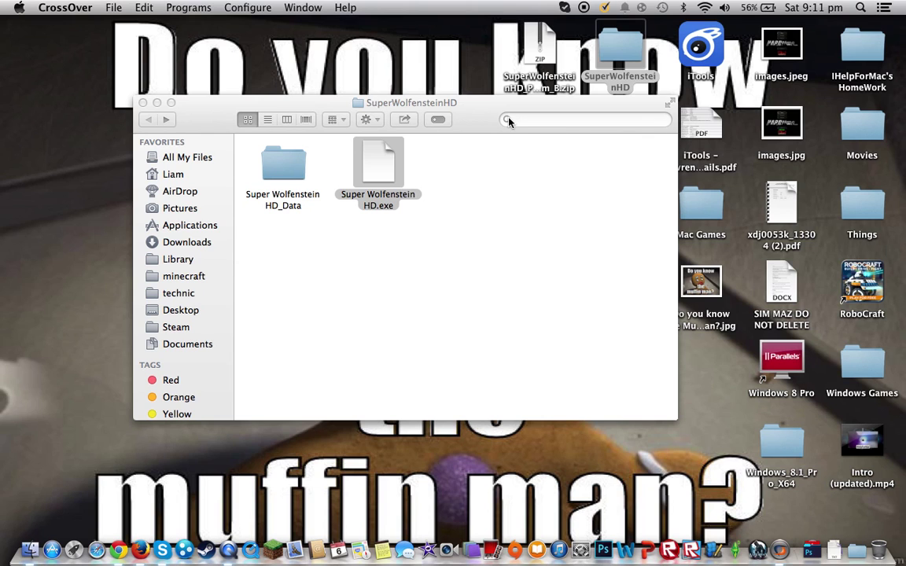
drag(216, 121, 440, 135)
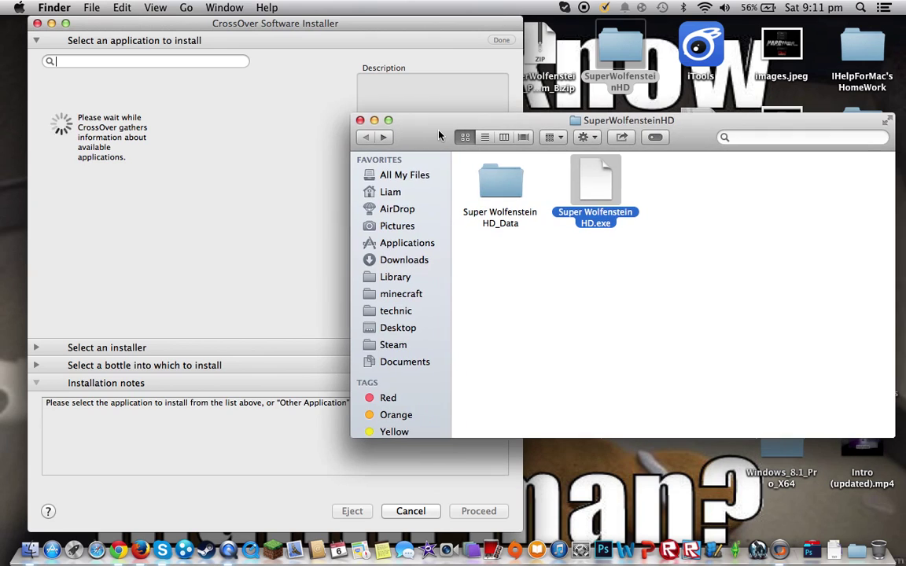
Step: Set Super Wolfenstein HD as the target bottle for Other Application and proceed to the choice of installer
click(261, 115)
click(187, 368)
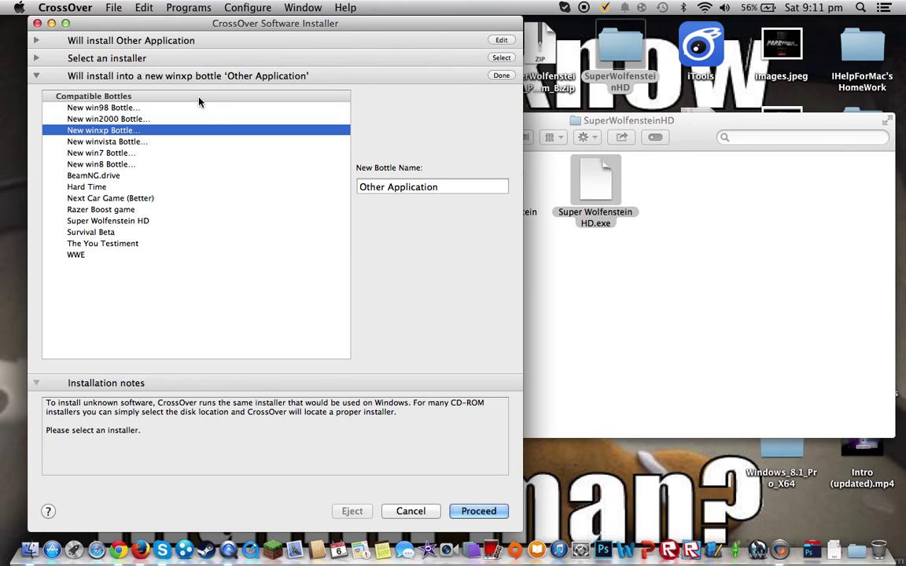
click(128, 224)
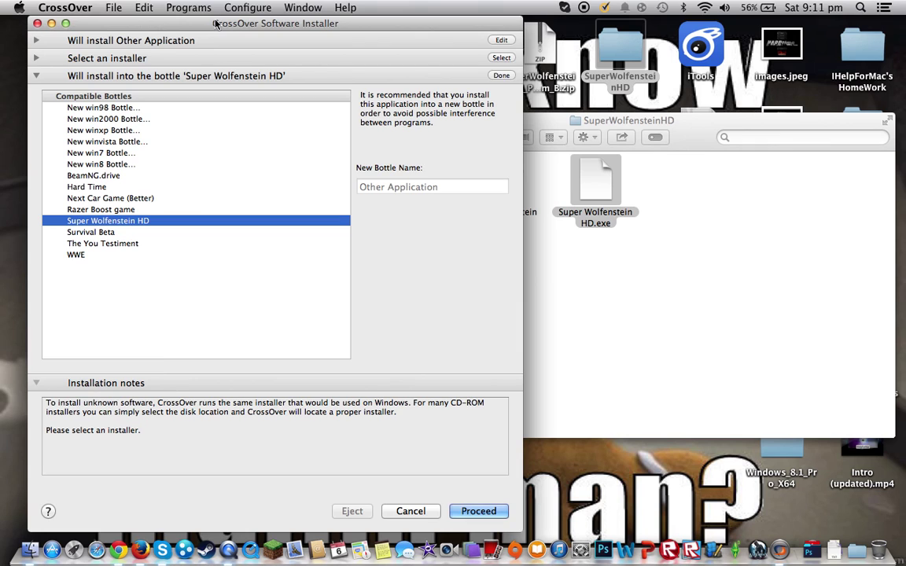
click(479, 511)
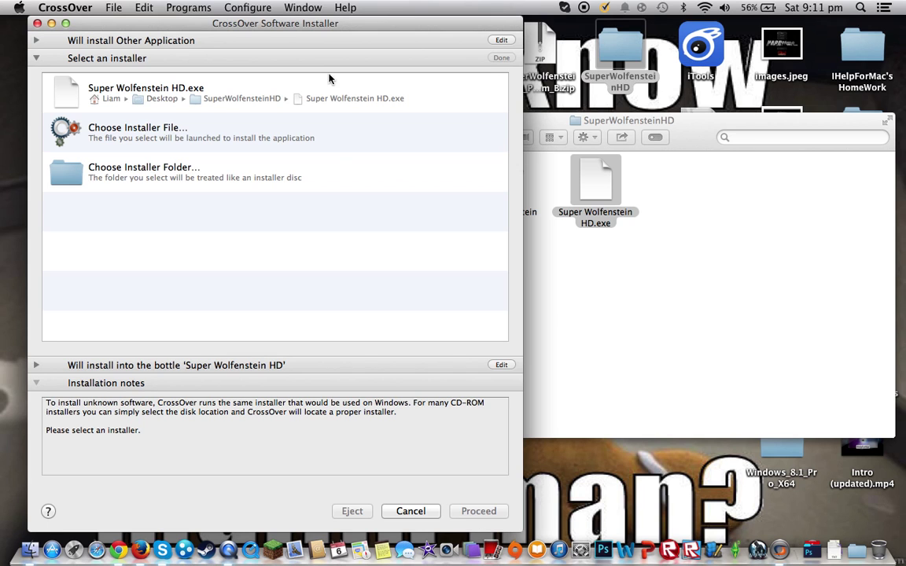
drag(247, 24, 226, 37)
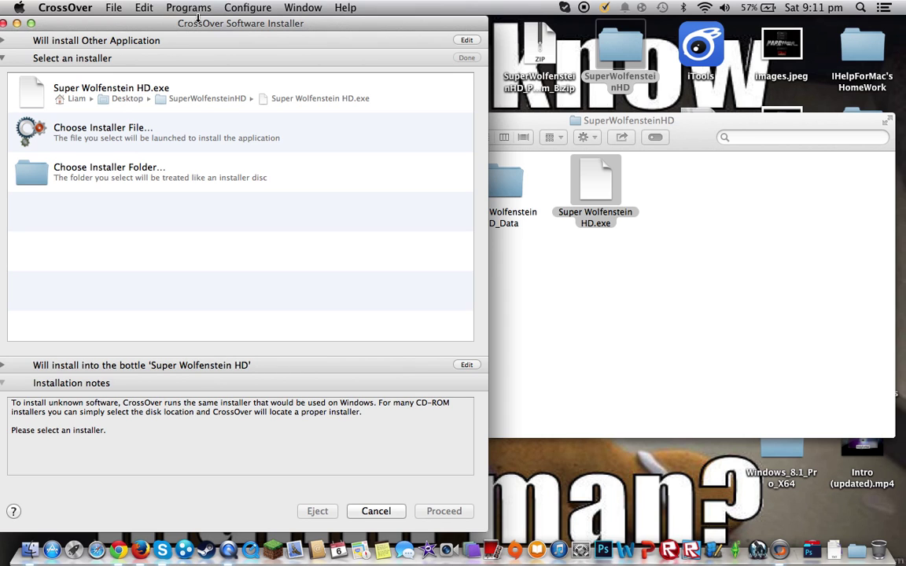
Step: Choose Super Wolfenstein HD.exe as the installer and start the installation into the Super Wolfenstein HD bottle
drag(204, 23, 291, 22)
click(533, 511)
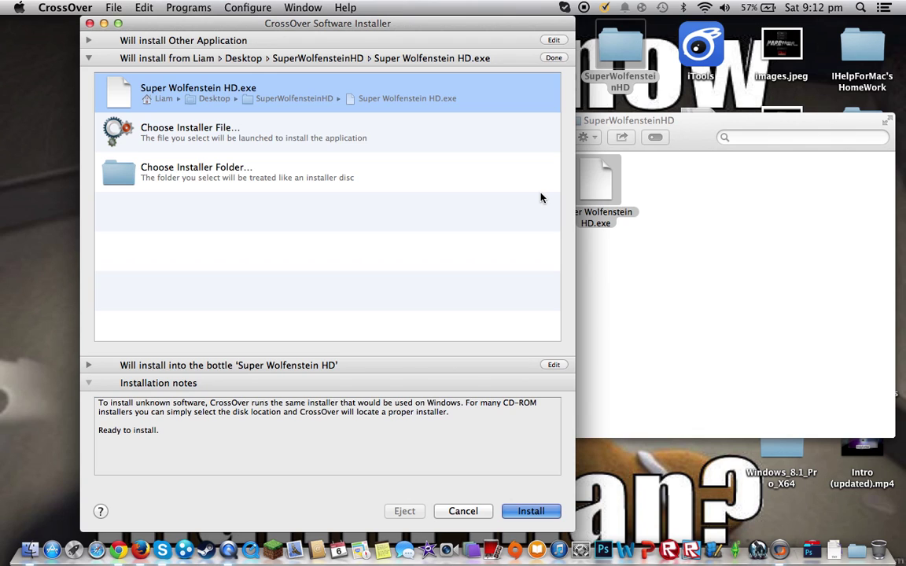
key(Return)
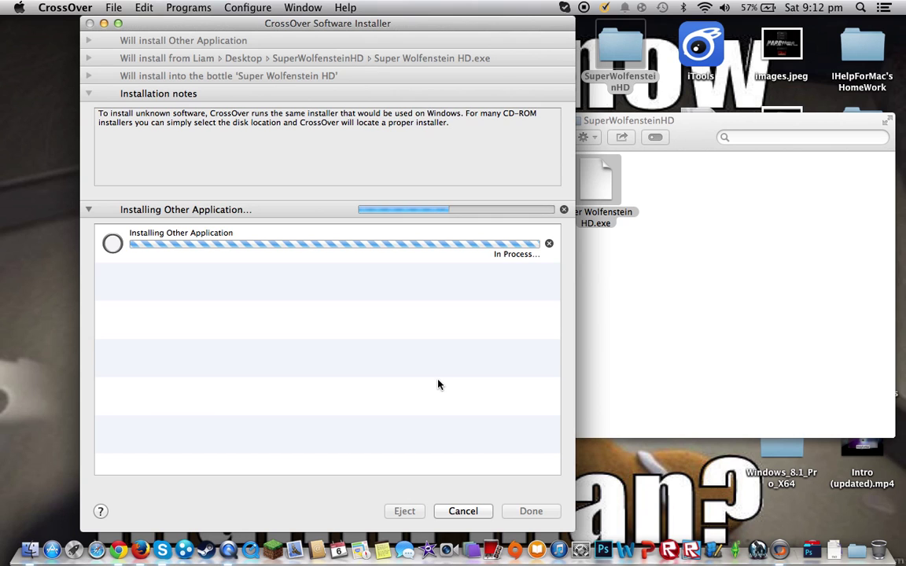
Step: Minimize the SuperWolfensteinHD folder window and bring the software installer back into view beside the desktop files
drag(356, 28, 277, 25)
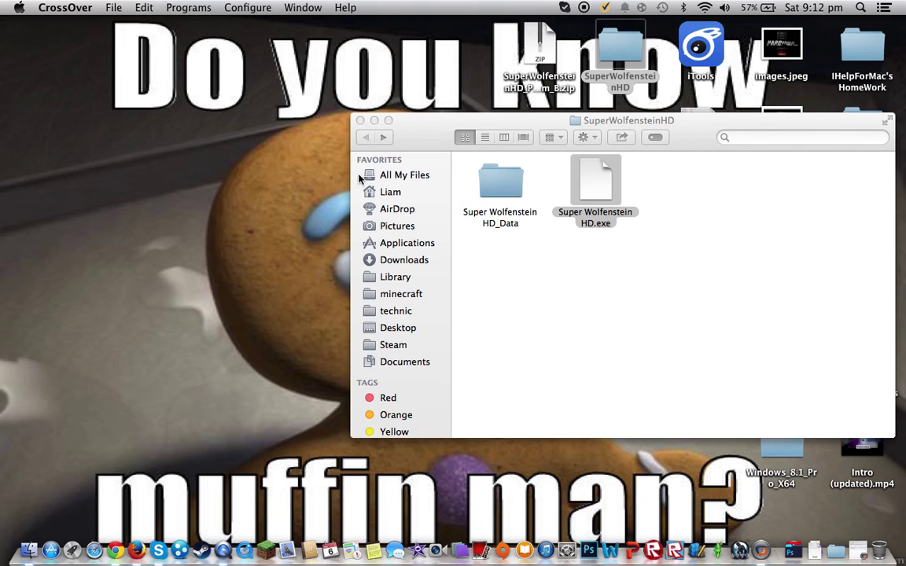
click(374, 120)
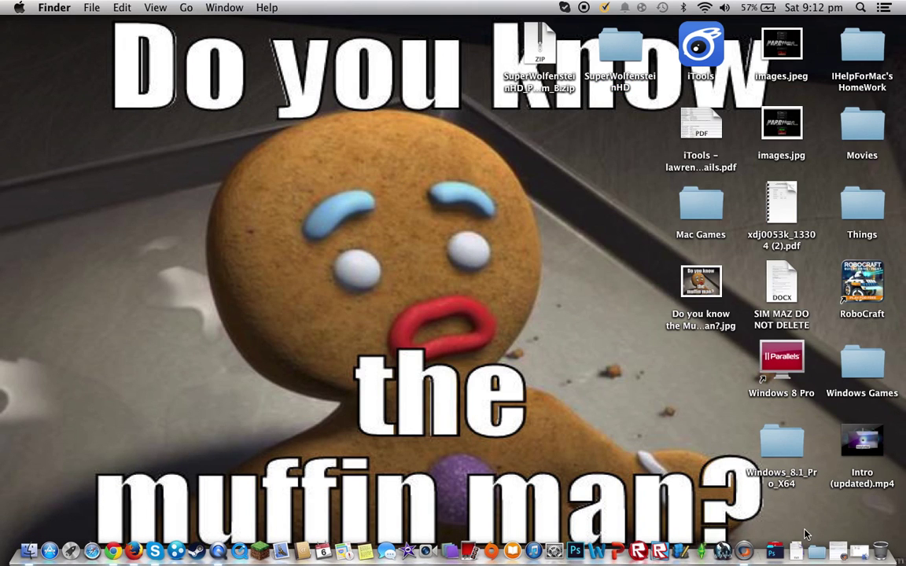
click(779, 553)
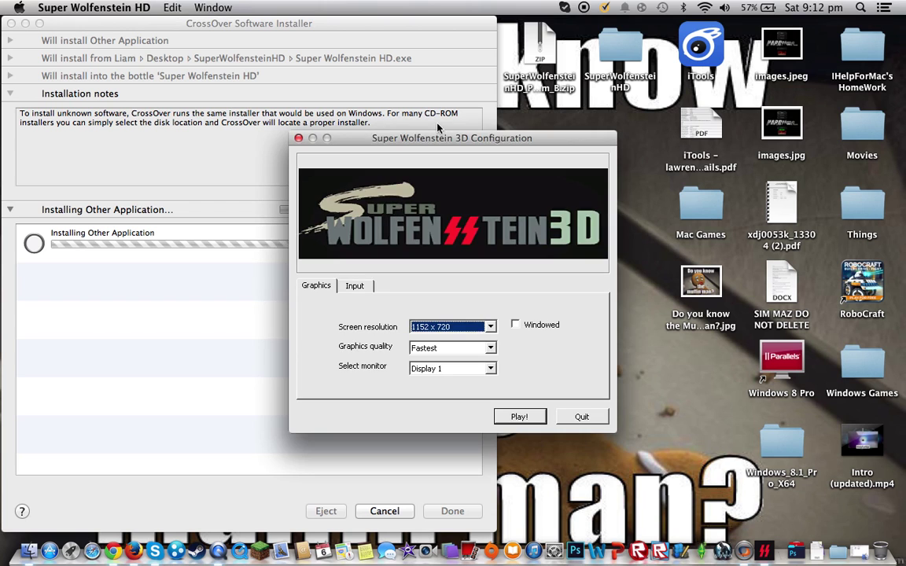
Step: Set the game's screen resolution to 1152 x 720 and its graphics quality to Fastest
drag(458, 137, 419, 129)
click(450, 319)
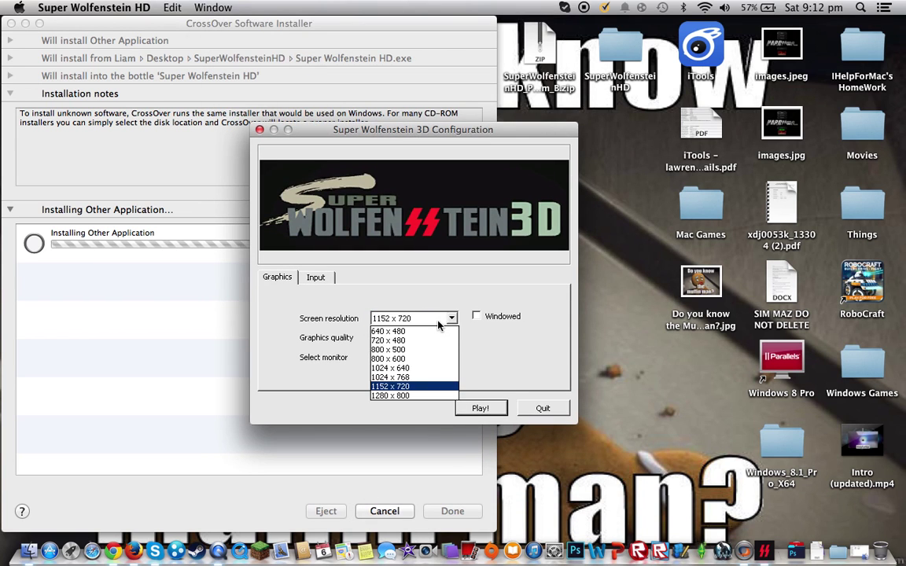
click(419, 388)
click(397, 339)
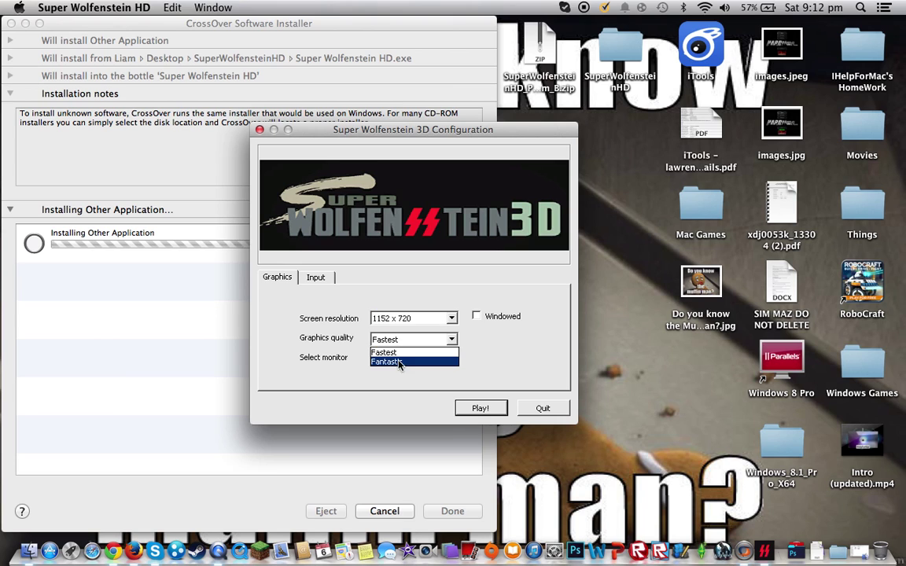
click(404, 353)
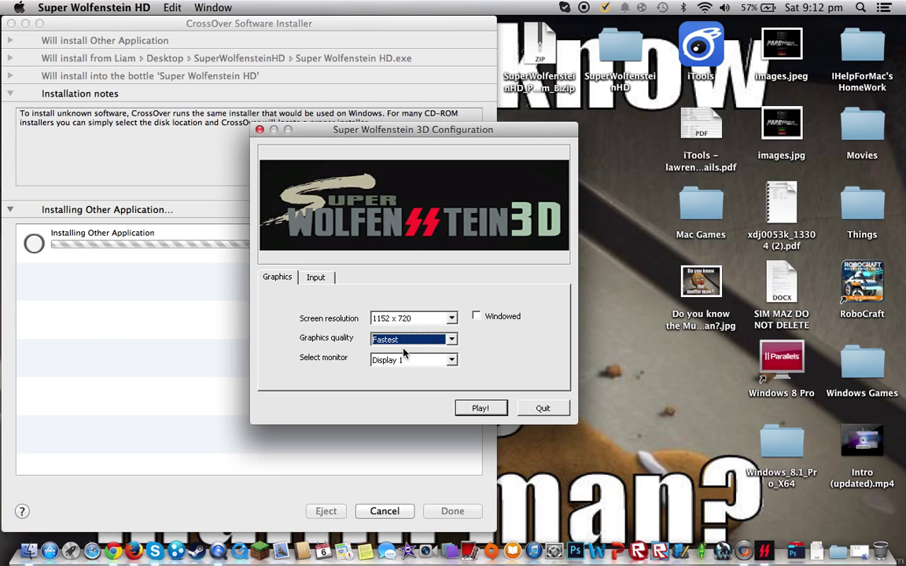
Step: Review the game's input bindings and launch the game from its configuration window
click(316, 278)
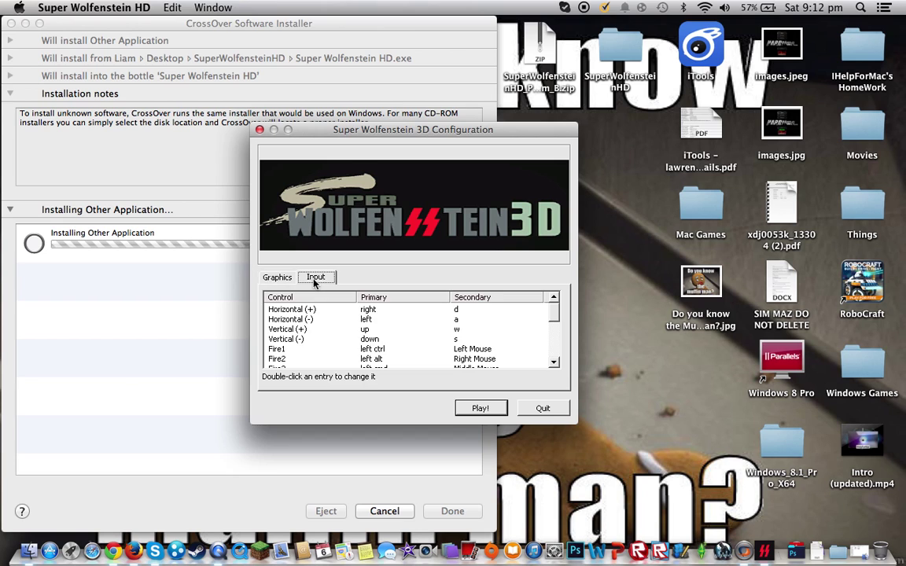
click(275, 280)
click(483, 410)
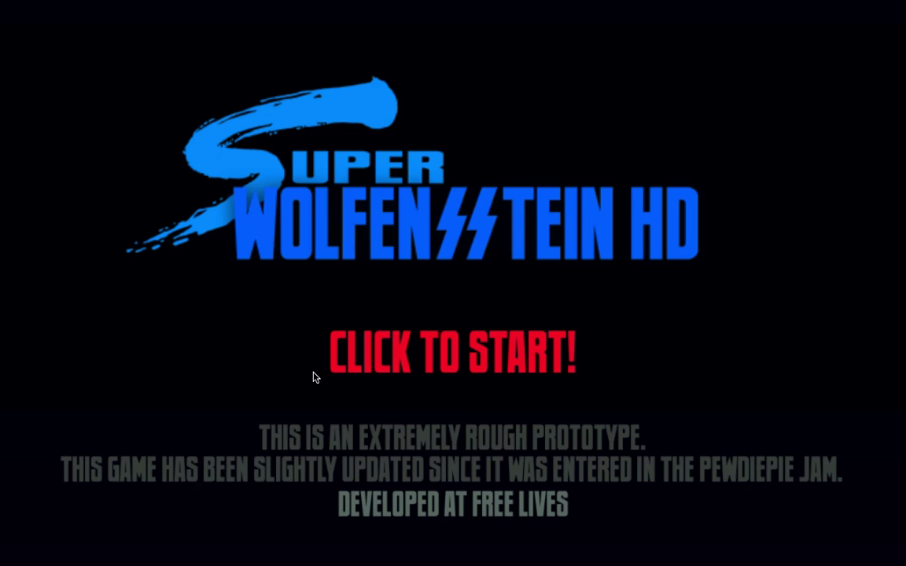
Step: Adjust the system volume on the title screen and start a game of Super Wolfenstein HD
key(XF86AudioRaiseVolume)
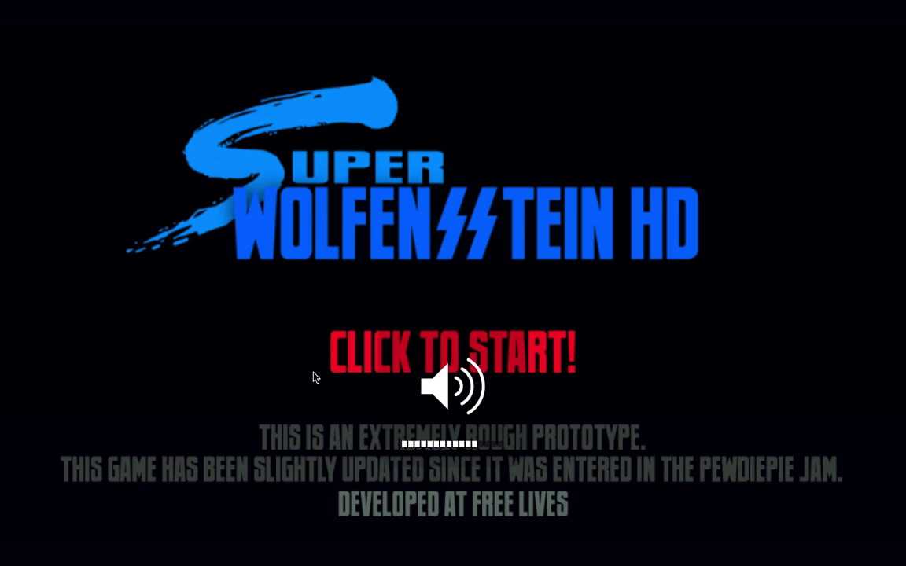
key(XF86AudioLowerVolume)
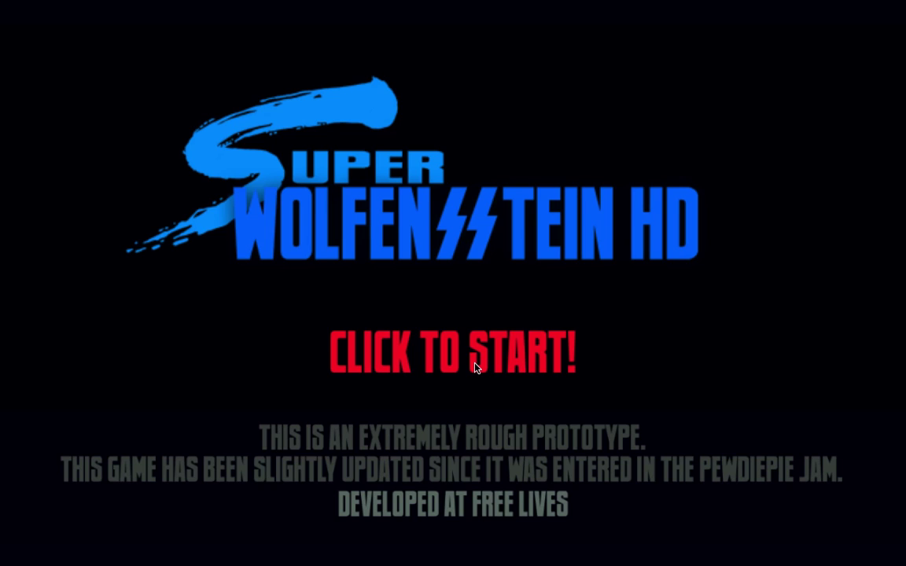
click(521, 356)
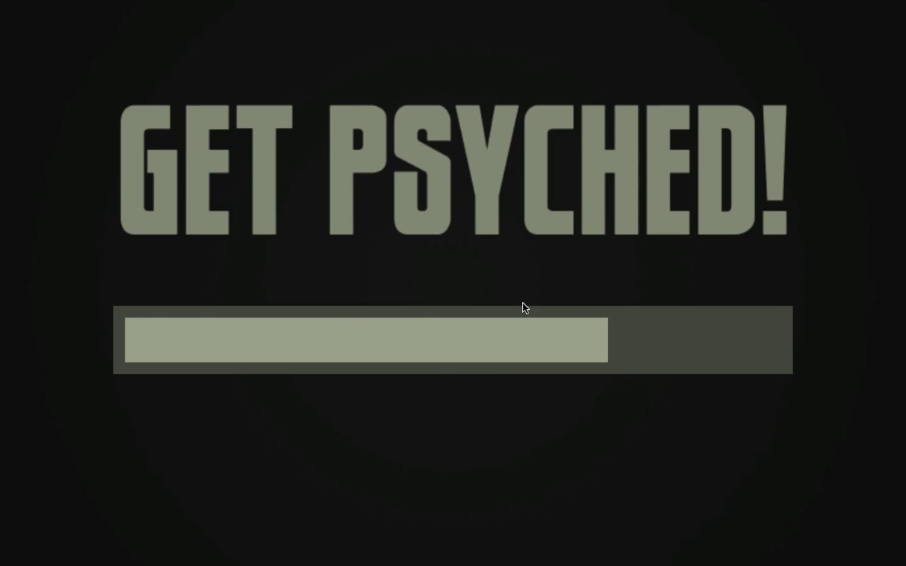